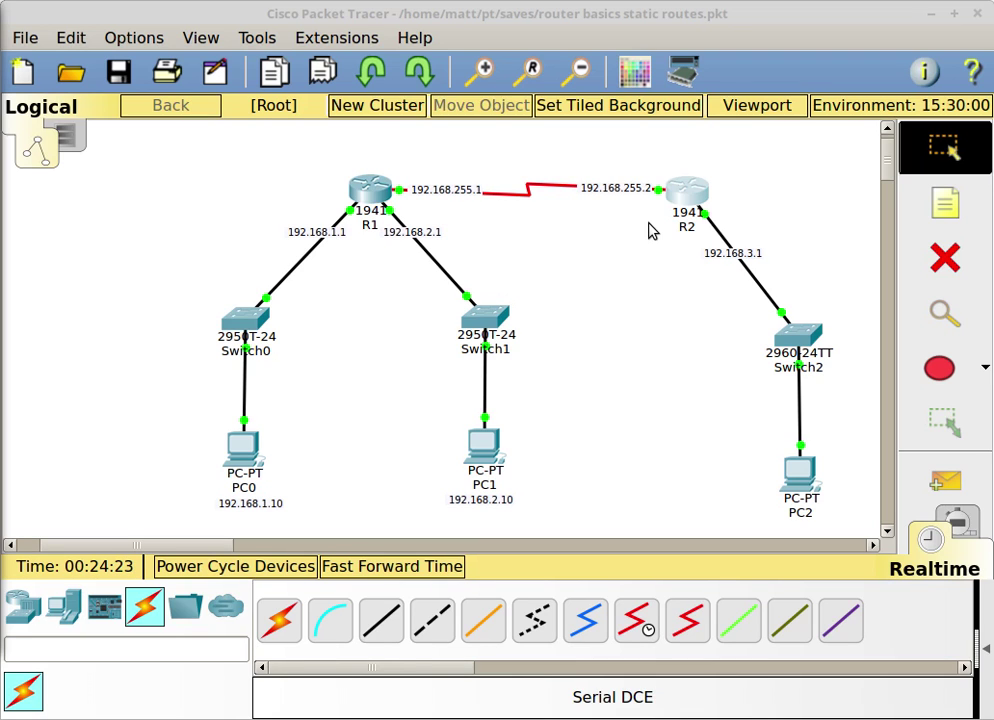
# - Open router R2's command line and try to remove the static route to 192.168.2.0 255.255.255.0 via 192.168.255.3
pyautogui.click(696, 195)
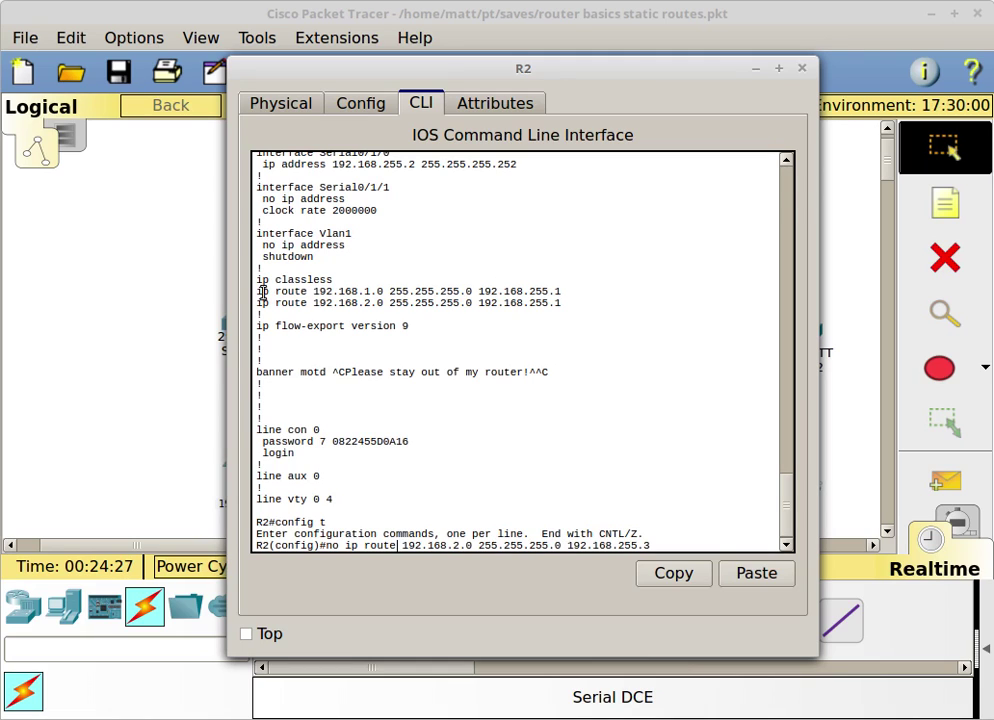
pyautogui.moveTo(258, 290); pyautogui.dragTo(572, 304)
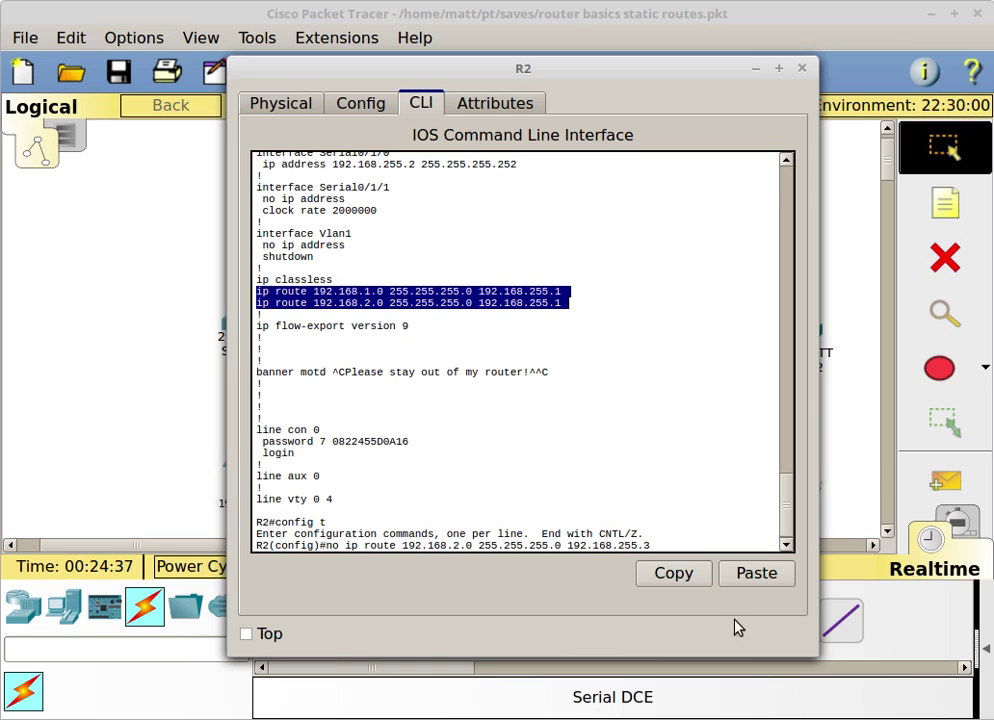
pyautogui.click(698, 546)
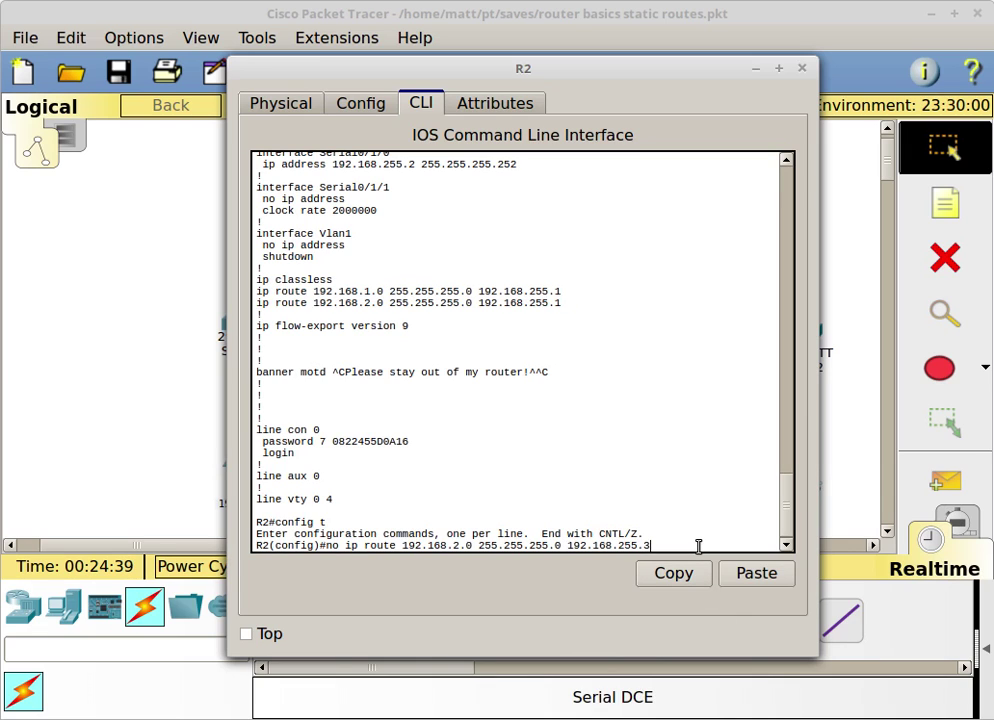
pyautogui.press('Return')
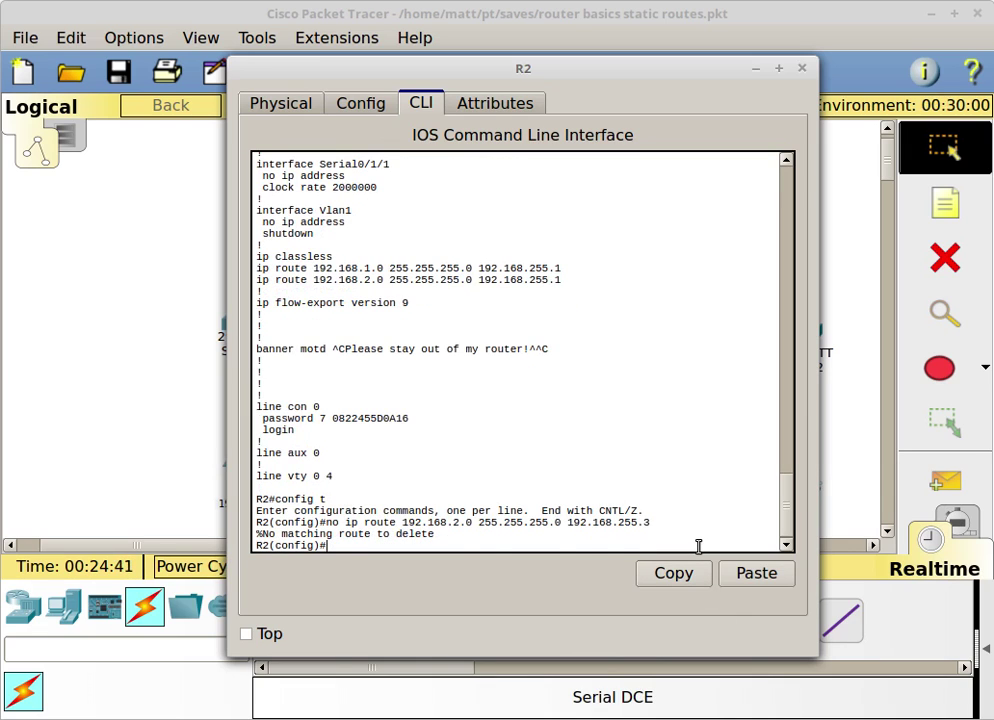
# - Remove R2's static route to 192.168.2.0 255.255.255.0 via 192.168.255.1
pyautogui.press('Up')
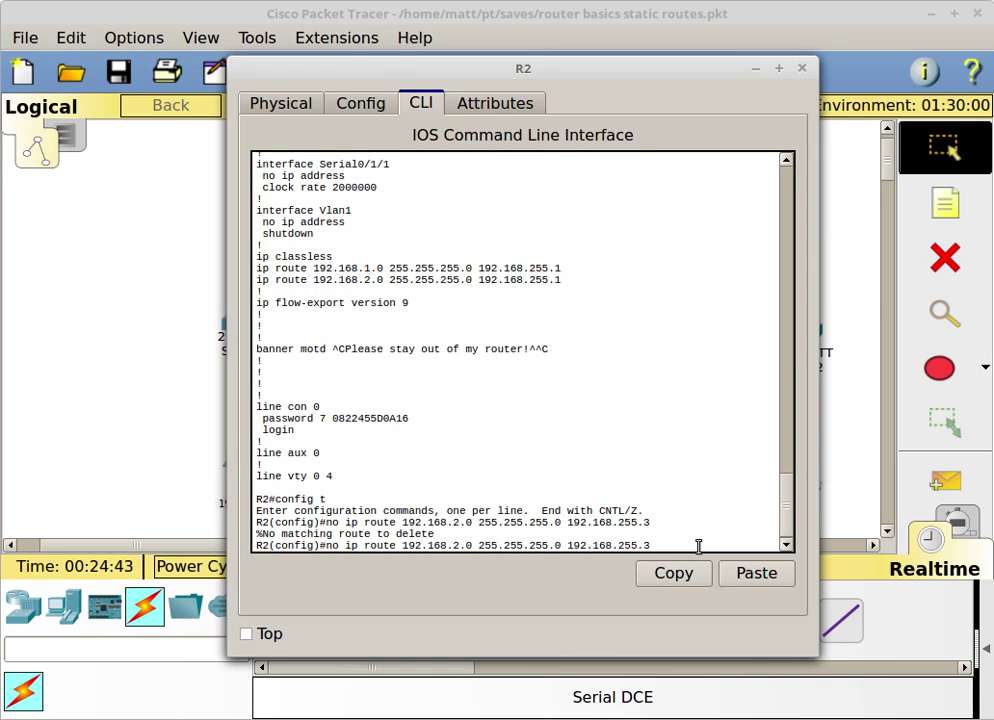
pyautogui.press('BackSpace')
pyautogui.write('1')
pyautogui.press('Return')
# - Remove R2's static route to 192.168.1.0 255.255.255.0 via 192.168.255.1
pyautogui.press('Up')
pyautogui.press('Left')
pyautogui.press('Left')
pyautogui.press('Left')
pyautogui.press('Left')
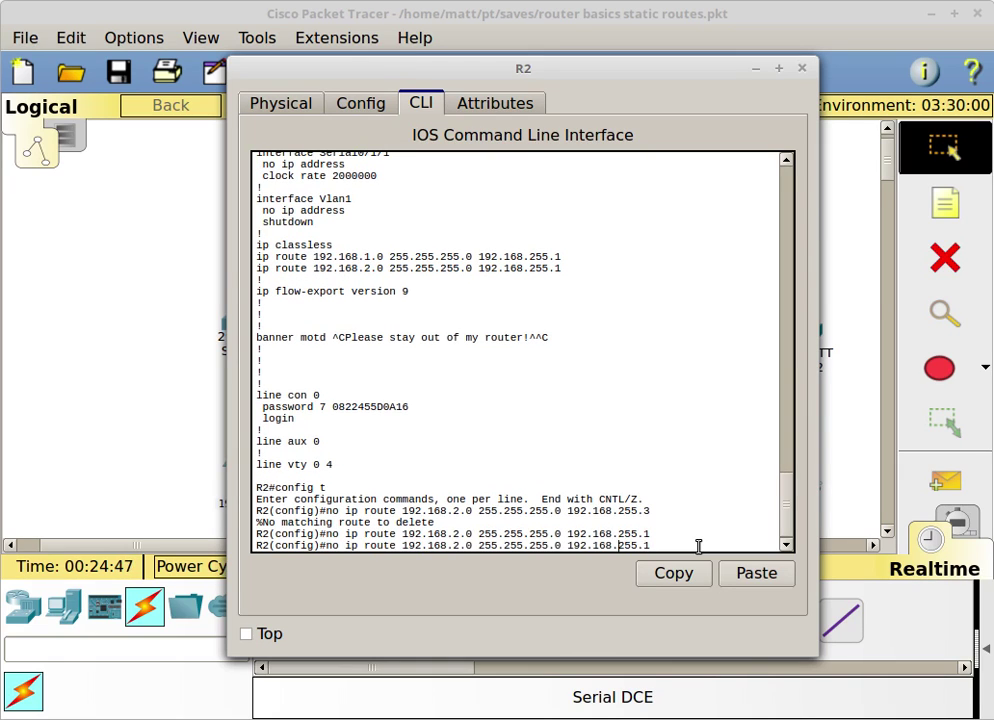
pyautogui.press('Left')
pyautogui.press('Left')
pyautogui.press('Left')
pyautogui.press('Left')
pyautogui.press('Left')
pyautogui.press('Left')
pyautogui.press('Left')
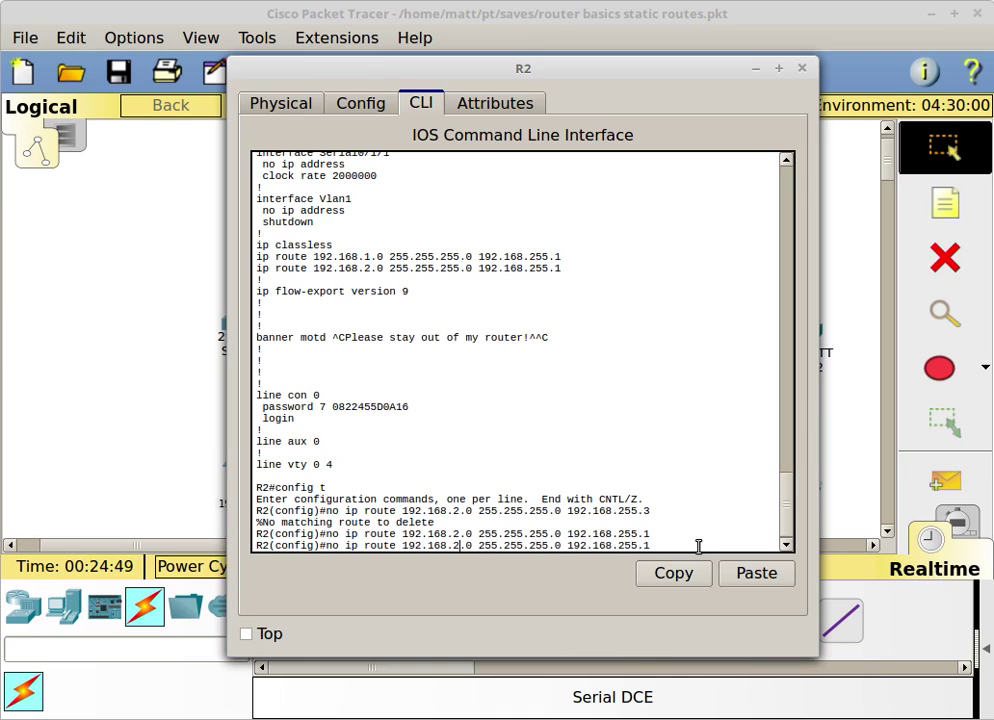
pyautogui.press('BackSpace')
pyautogui.write('1')
pyautogui.press('Return')
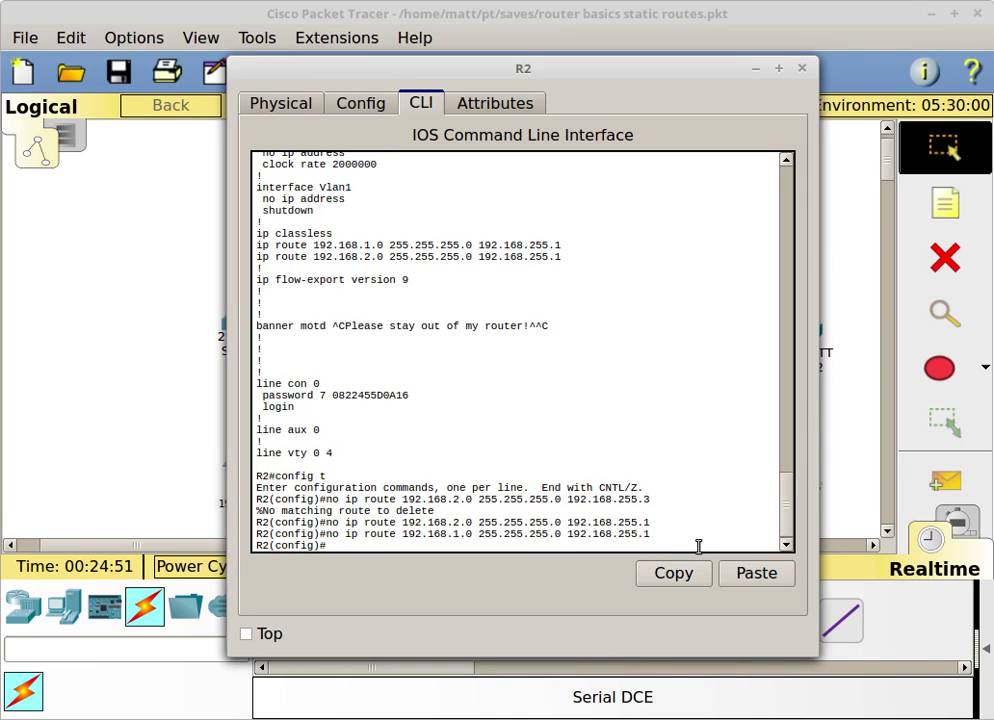
# - Leave configuration mode on R2 and save the running configuration with wr
pyautogui.write('end')
pyautogui.press('Return')
pyautogui.write('wr')
pyautogui.press('Return')
# - Display R2's full running configuration with sh run to check its static route entries
pyautogui.write('sh run')
pyautogui.press('Return')
pyautogui.press('space')
pyautogui.press('space')
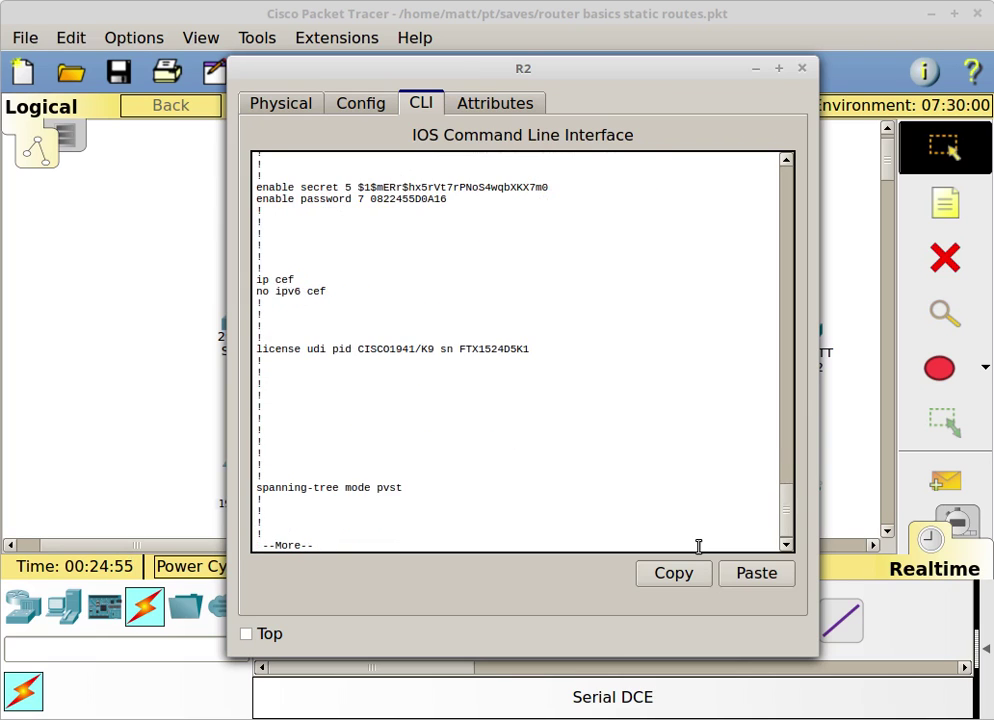
pyautogui.press('space')
pyautogui.press('space')
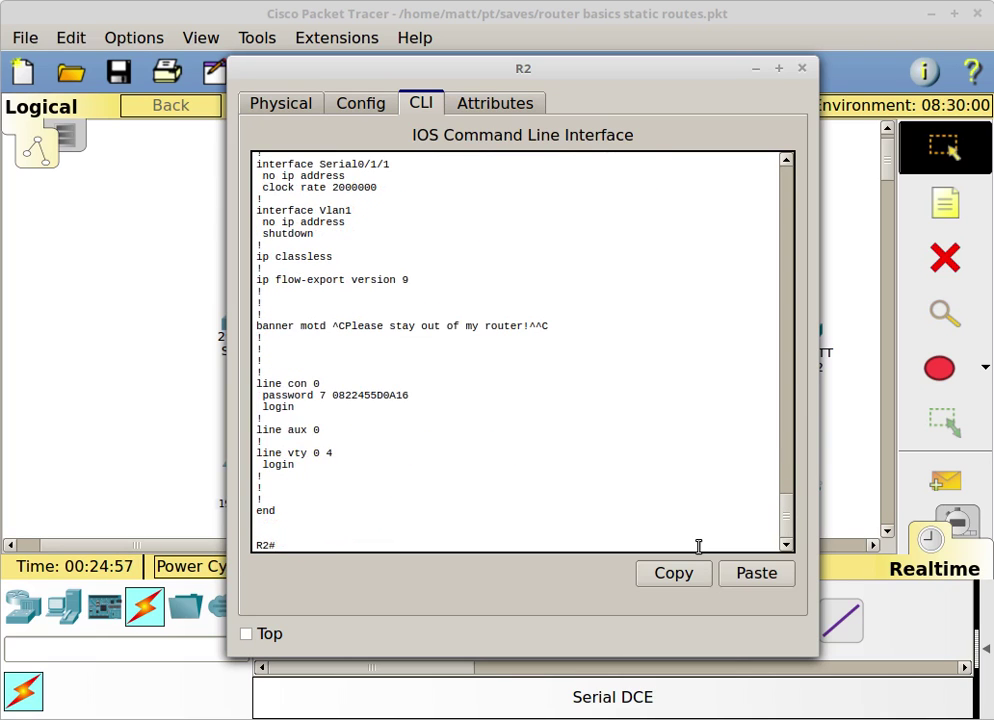
# - Display R2's routing table with sh ip route and return to the network topology
pyautogui.write('sh ip route')
pyautogui.press('Return')
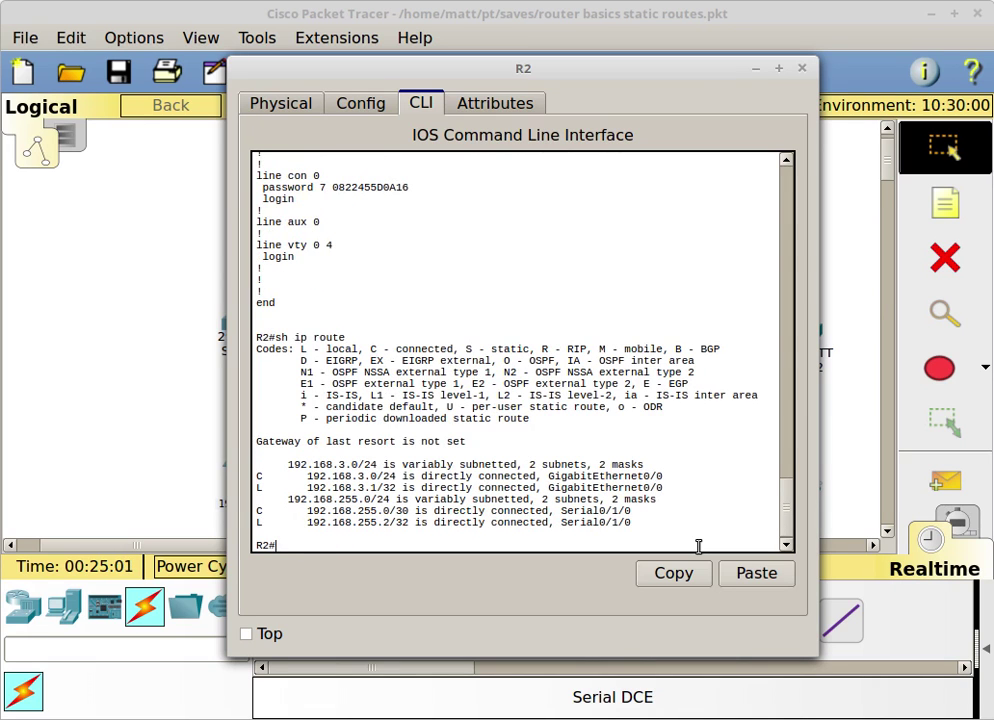
pyautogui.click(193, 280)
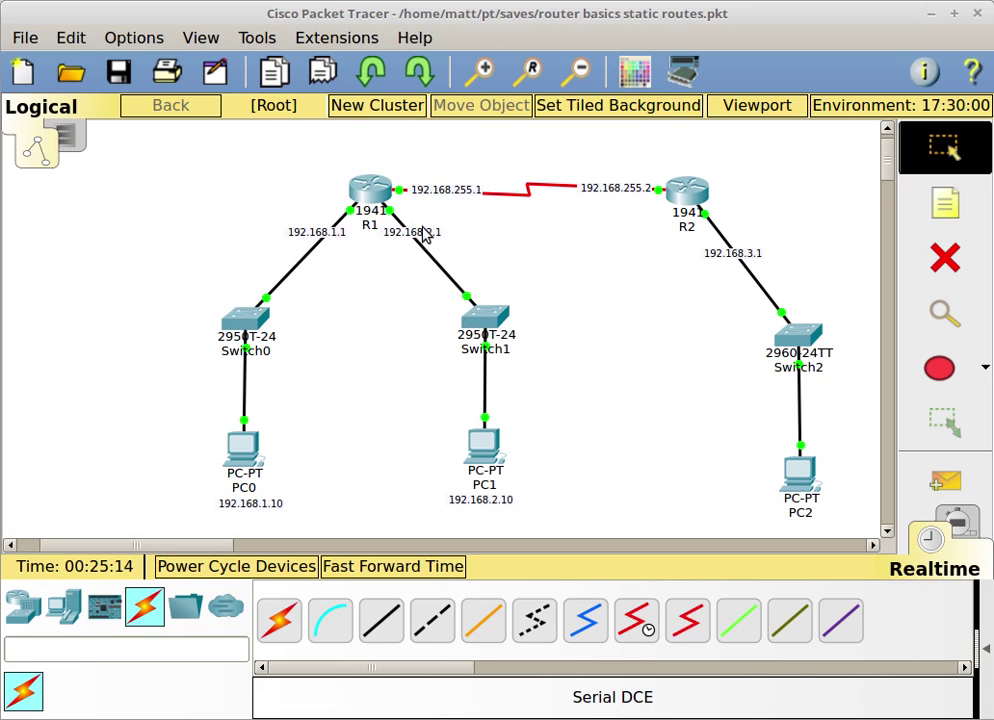
# - In R2's global configuration mode, add a default static route 0.0.0.0 0.0.0.0 via 192.168.255.1
pyautogui.click(692, 194)
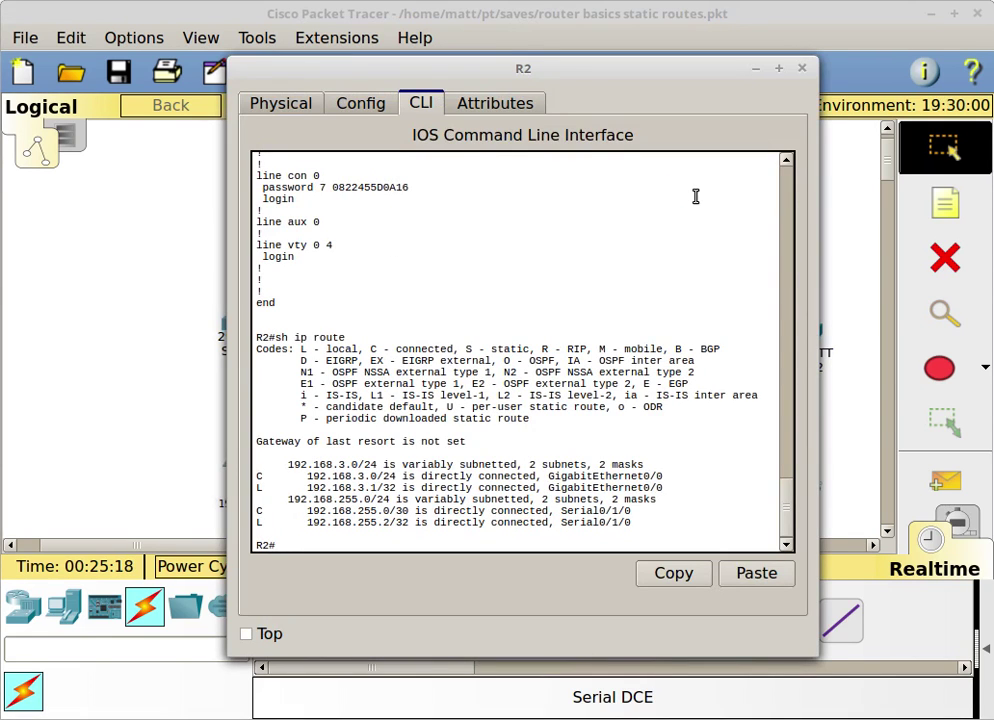
pyautogui.write('config t')
pyautogui.press('Return')
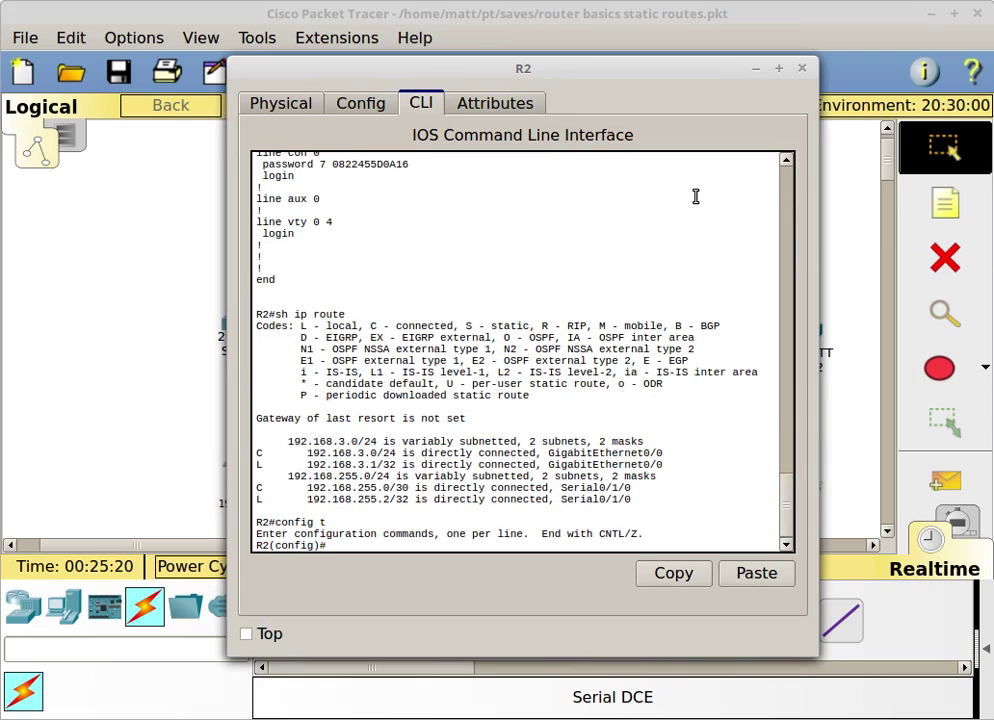
pyautogui.write('ip route 0.0.0.0 ')
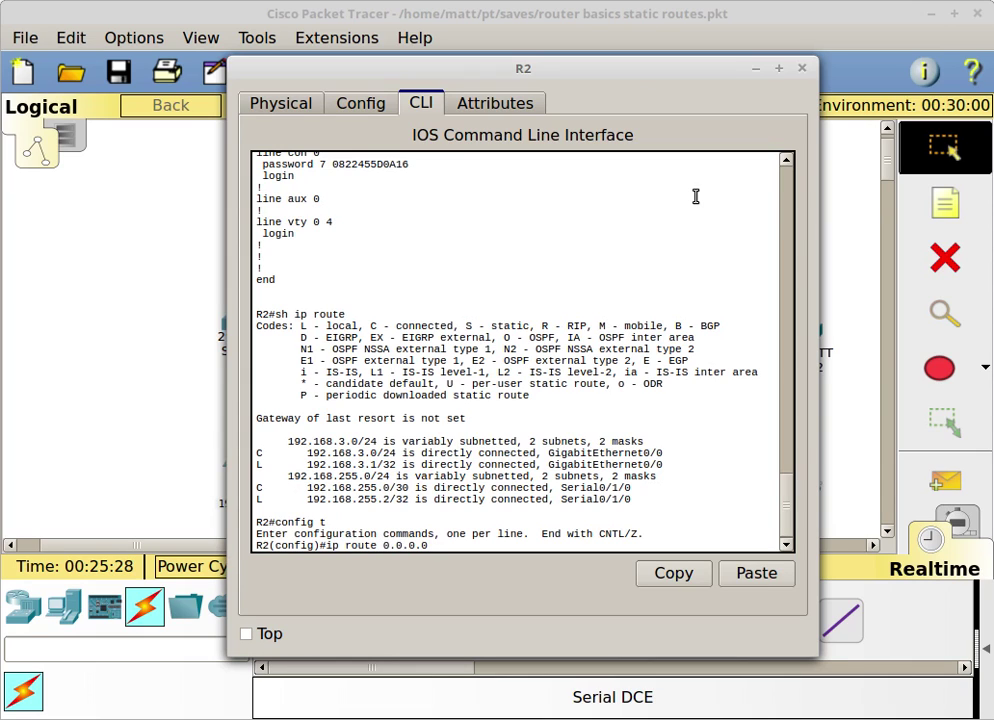
pyautogui.write('0.0.0.0')
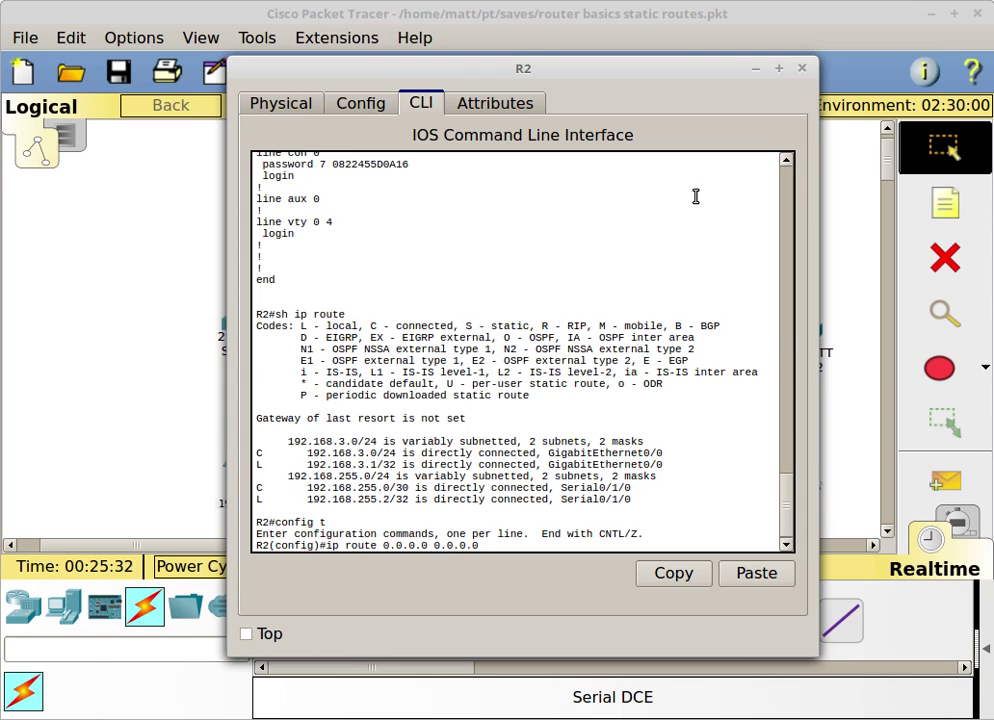
pyautogui.write('.0 ')
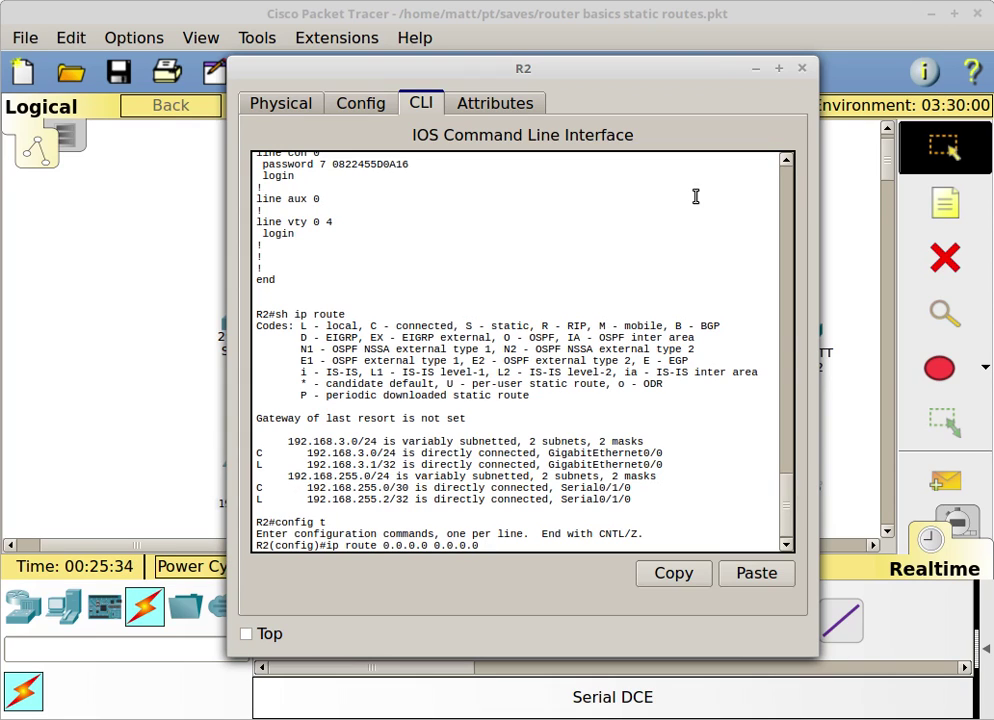
pyautogui.write('192.168.255.1')
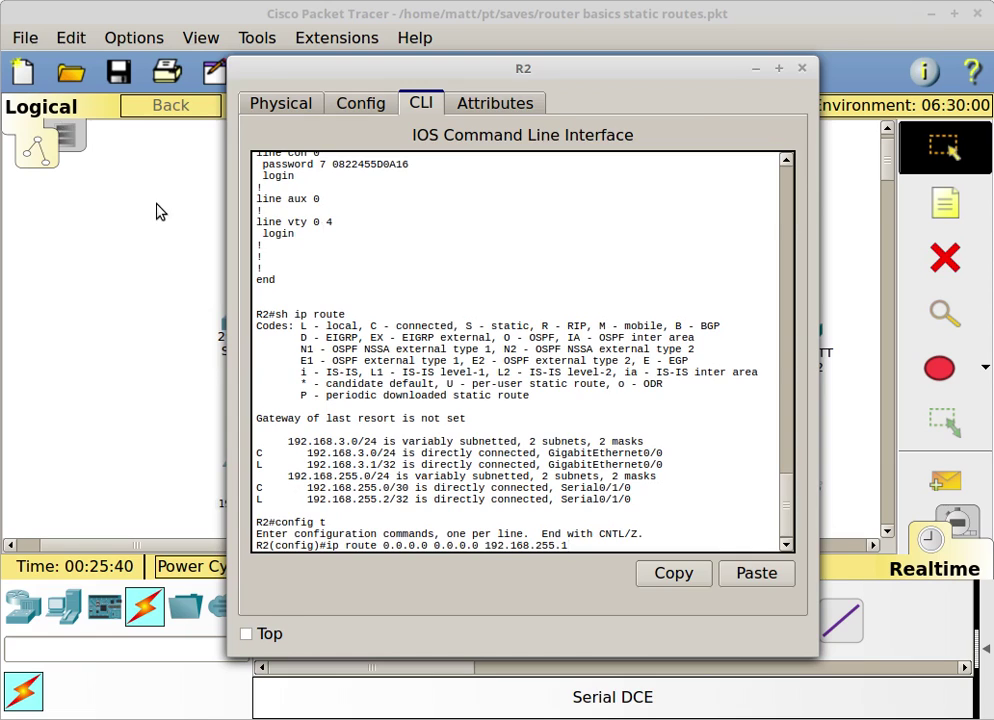
pyautogui.click(156, 210)
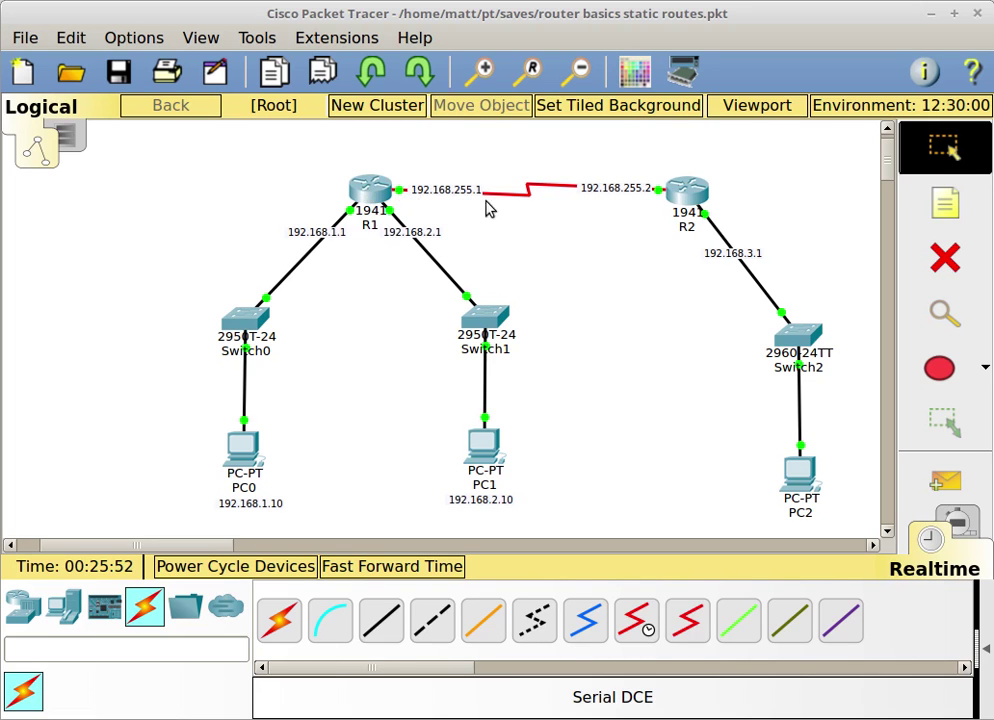
pyautogui.click(688, 190)
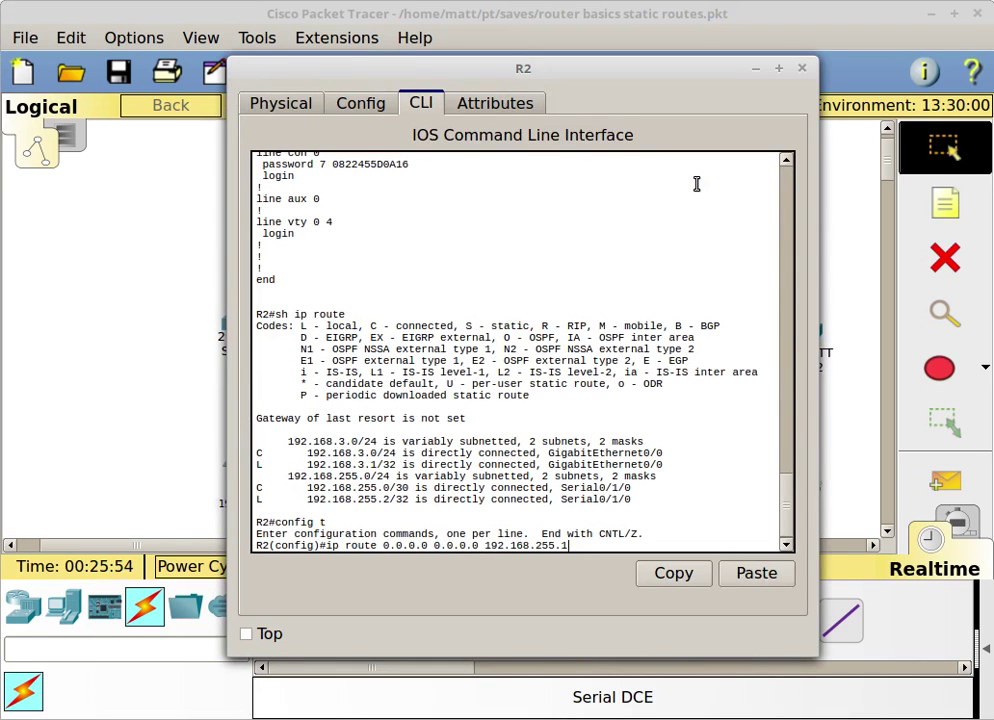
pyautogui.press('Return')
# - End the configuration session on R2 and write the new default route to the saved configuration
pyautogui.write('e')
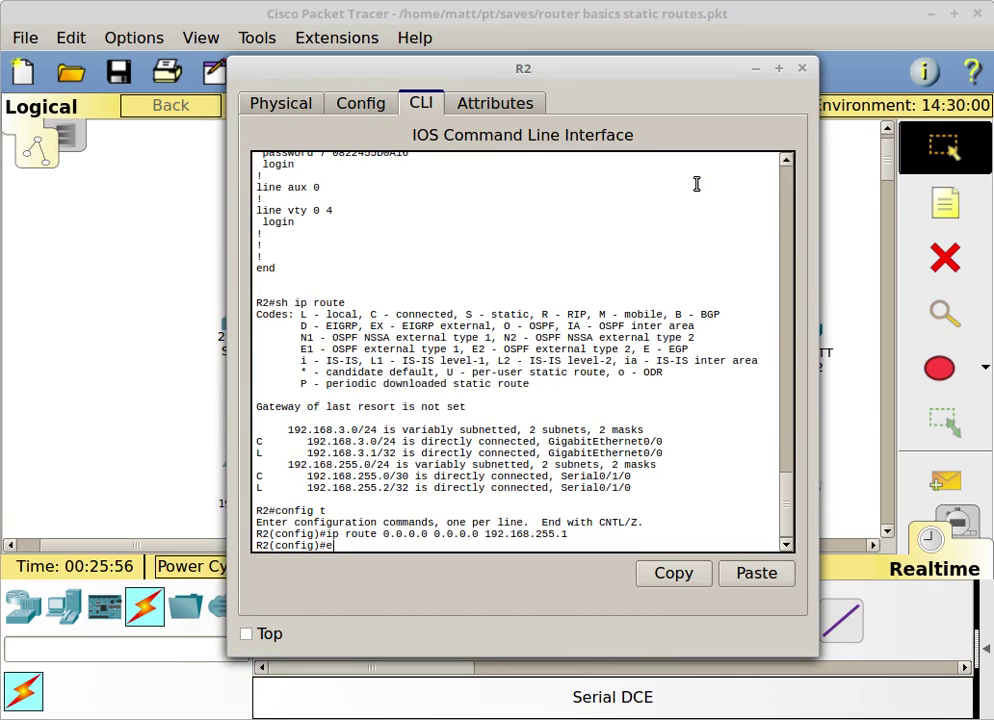
pyautogui.write('nd')
pyautogui.press('Return')
pyautogui.write('wr')
pyautogui.press('Return')
# - Display R2's routing table with sh ip route to check the default route entry
pyautogui.write('sh iproute')
pyautogui.press('BackSpace')
pyautogui.press('BackSpace')
pyautogui.press('BackSpace')
pyautogui.write('route')
pyautogui.press('Return')
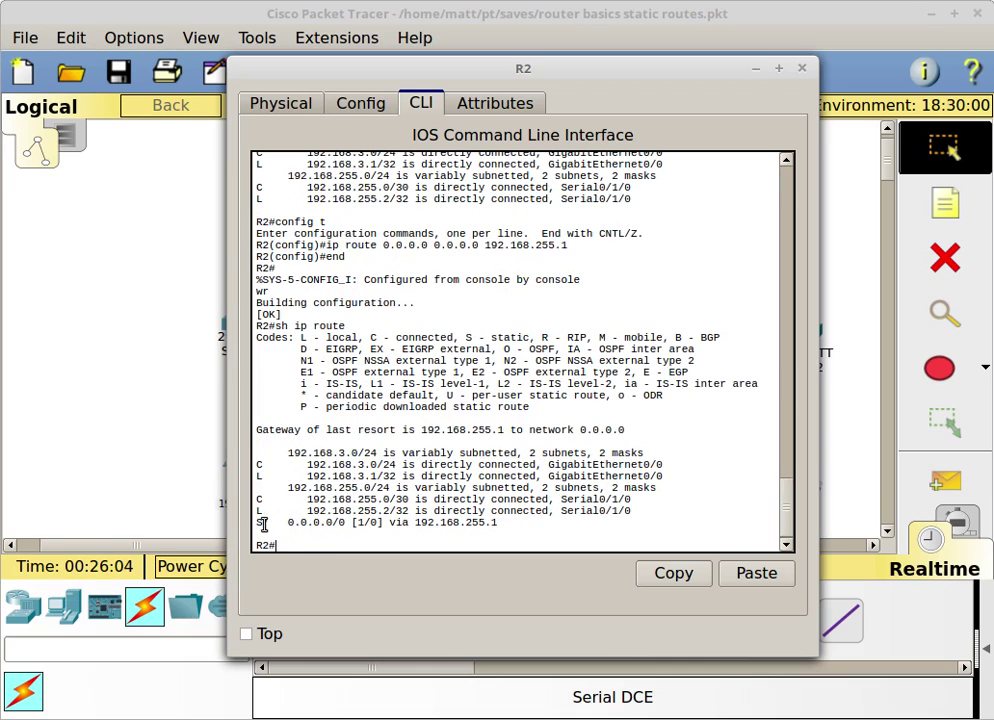
# - Highlight the default route's S* code, the candidate default legend entry and the next-hop address, and return to the topology
pyautogui.moveTo(257, 522); pyautogui.dragTo(270, 521)
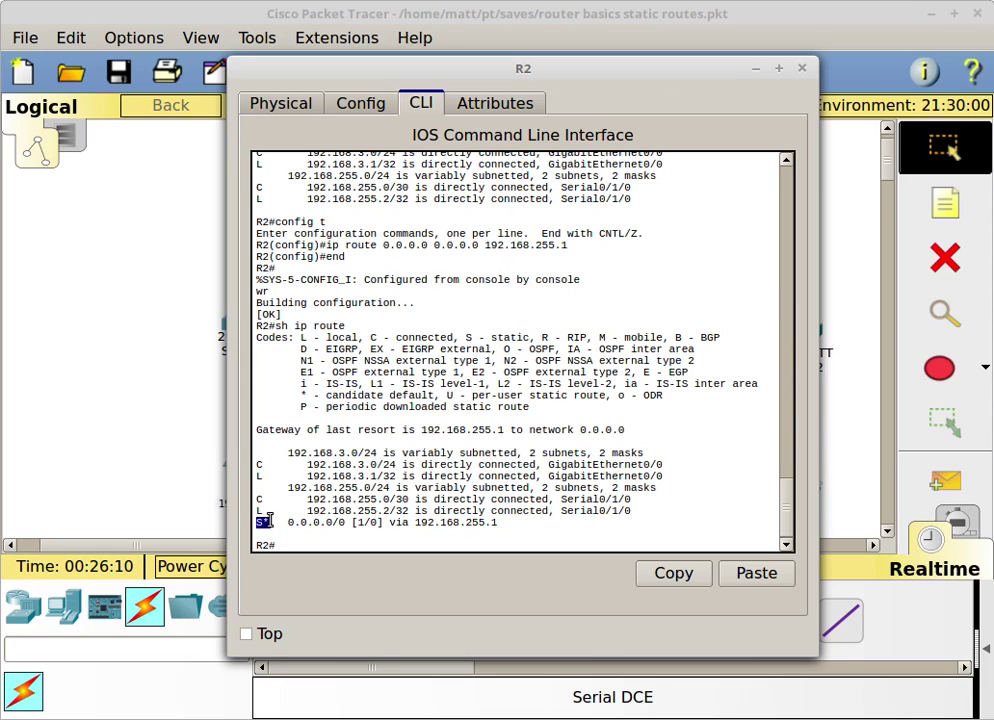
pyautogui.moveTo(664, 396); pyautogui.dragTo(436, 396)
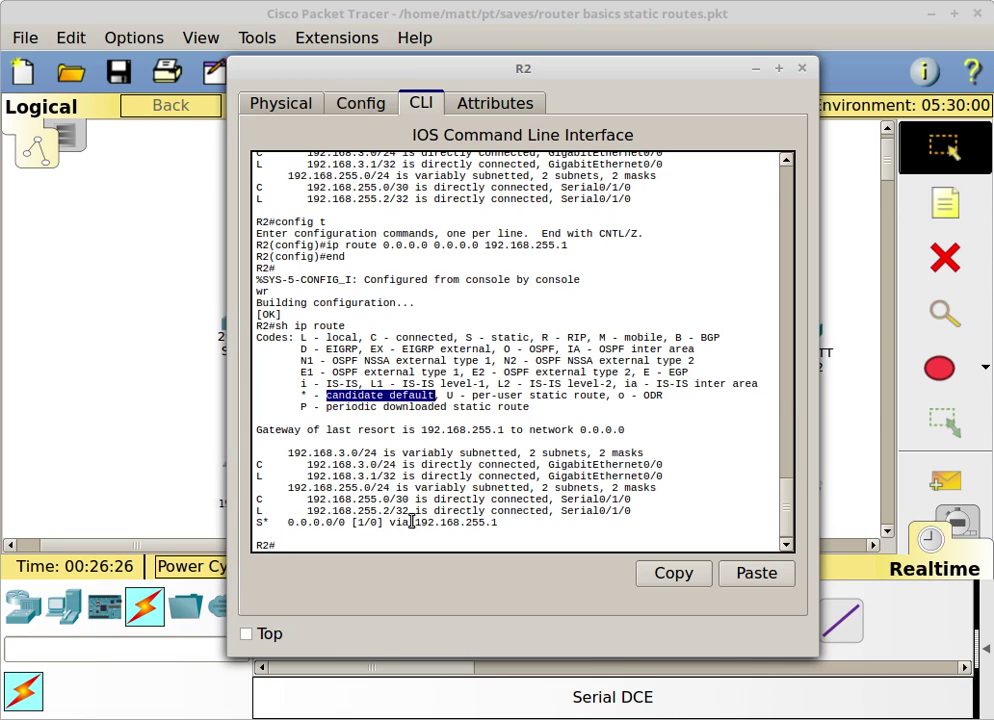
pyautogui.moveTo(420, 522); pyautogui.dragTo(500, 523)
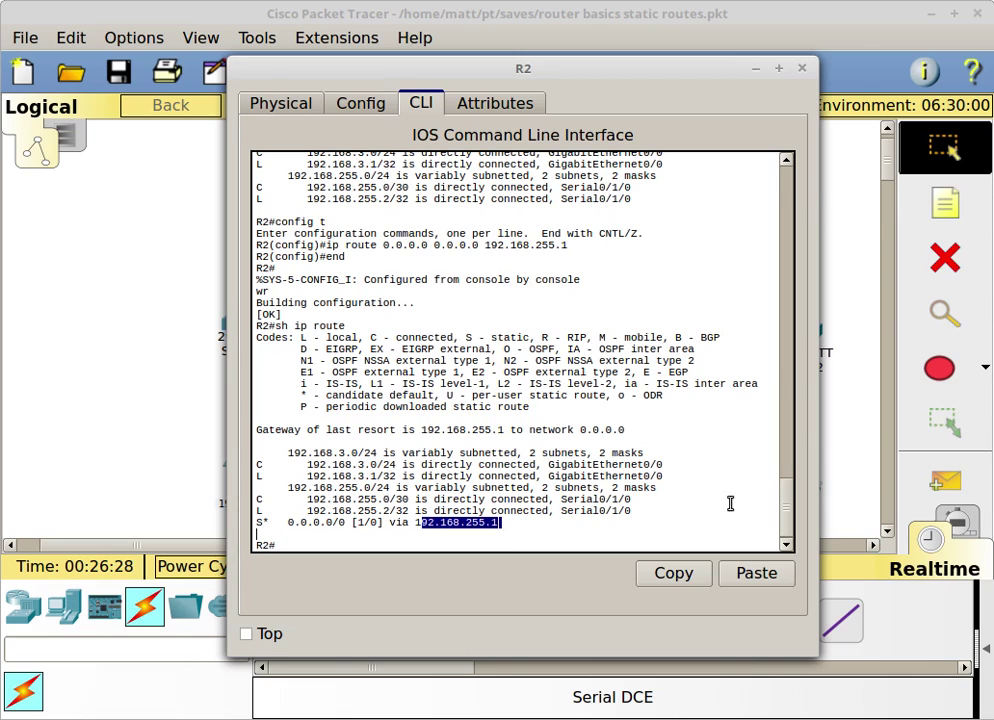
pyautogui.click(834, 463)
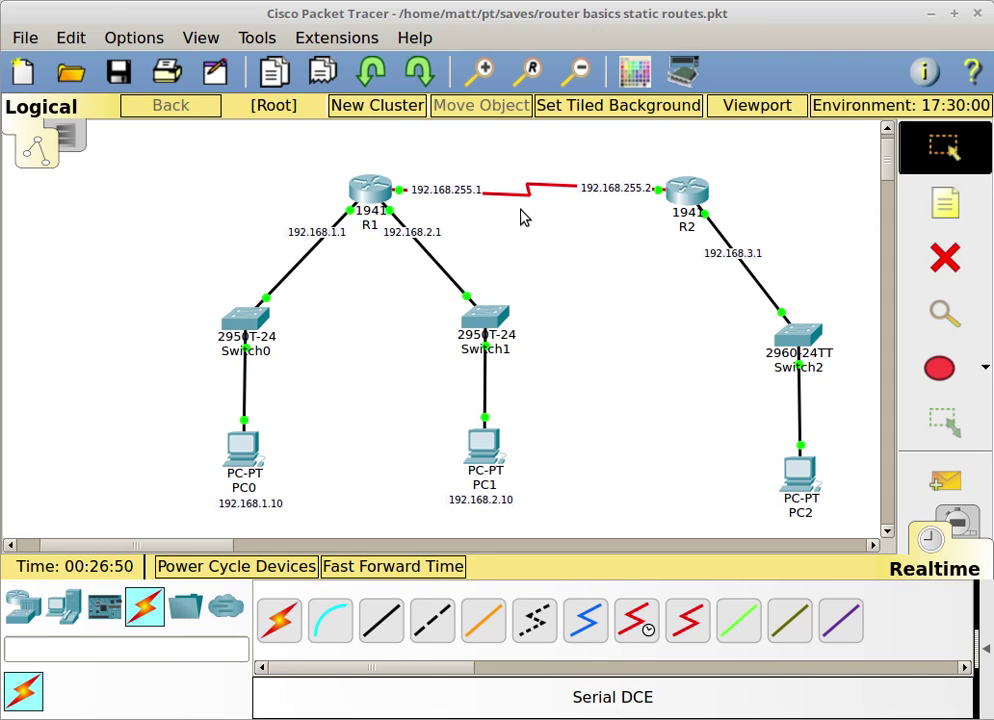
# - Ping 192.168.2.1 from PC2's command prompt to test the default route
pyautogui.click(797, 474)
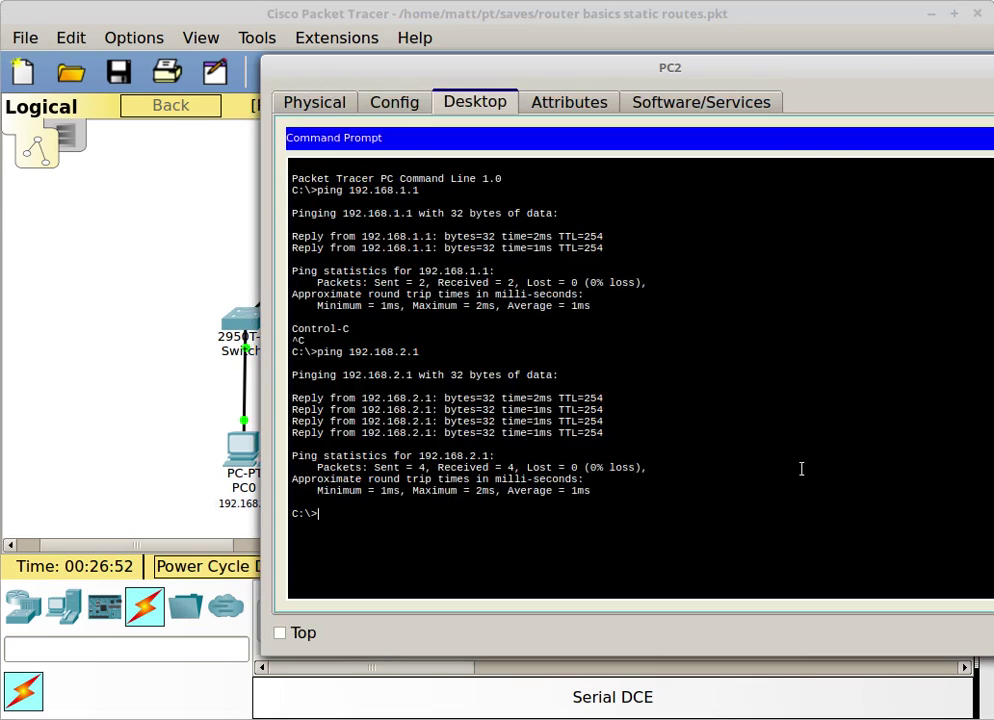
pyautogui.press('Up')
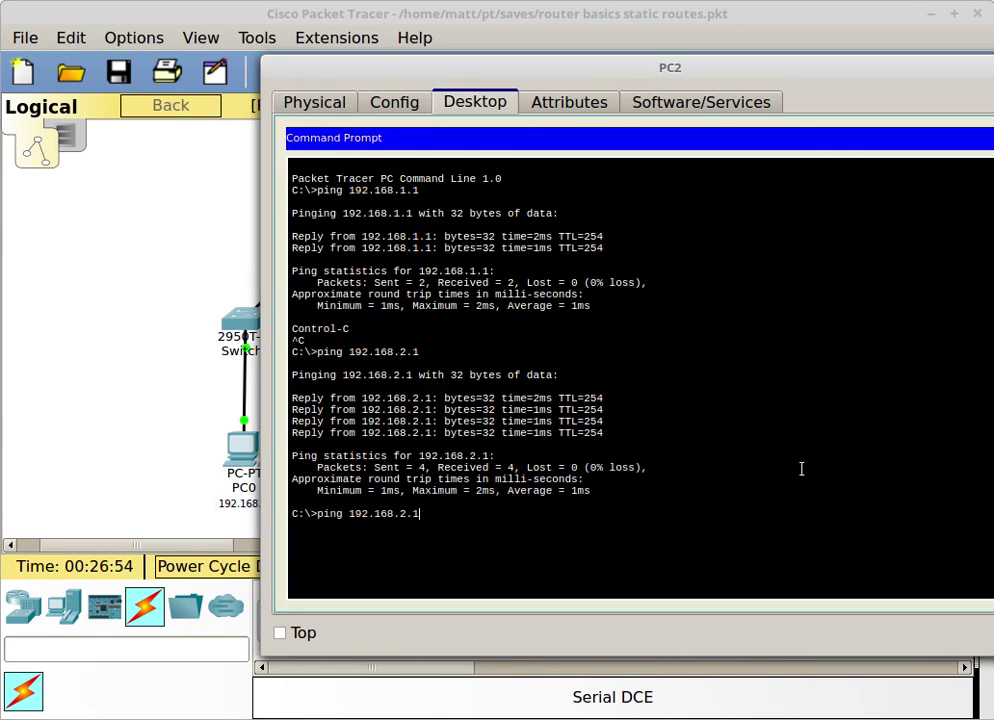
pyautogui.press('Return')
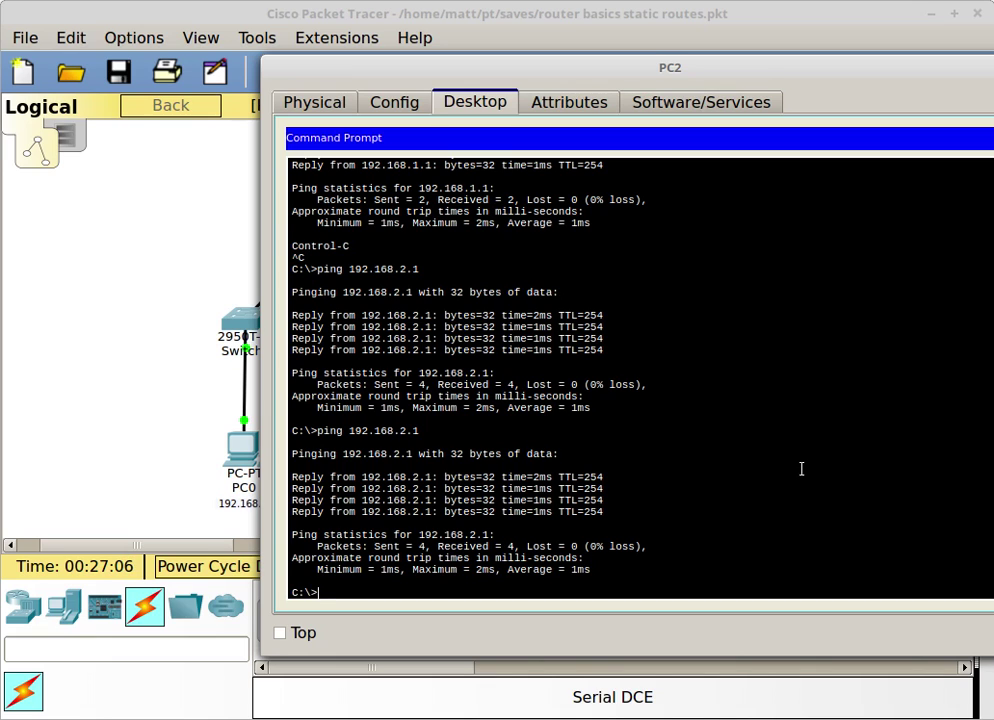
# - Ping 192.168.1.1 from PC2's command prompt and return to the network topology
pyautogui.press('Up')
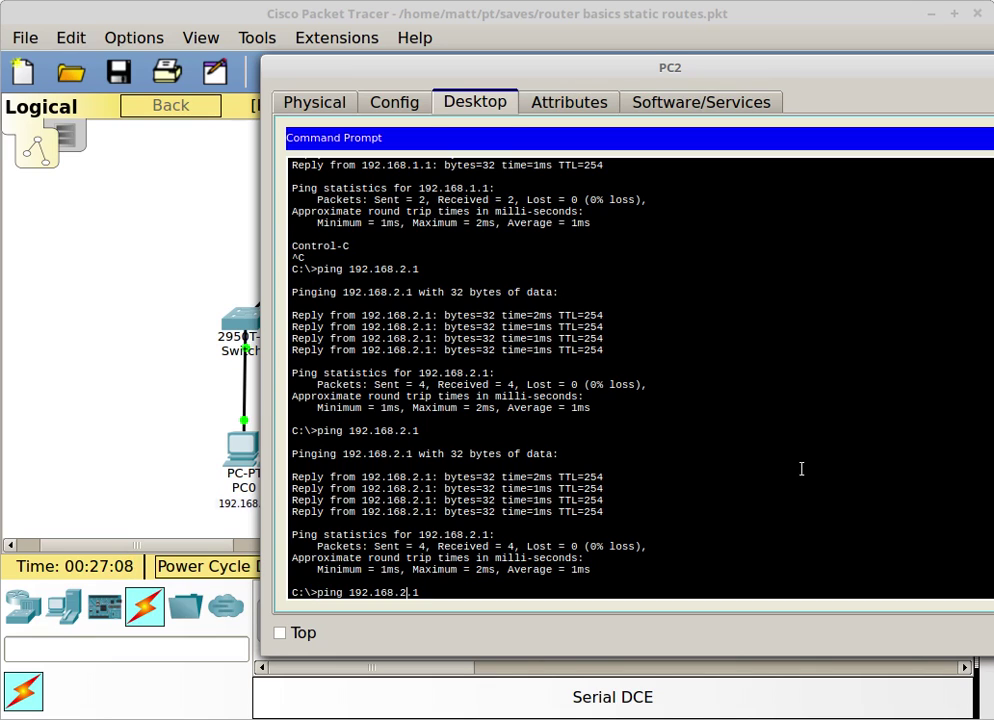
pyautogui.press('BackSpace')
pyautogui.press('BackSpace')
pyautogui.press('BackSpace')
pyautogui.write('1.1')
pyautogui.press('Return')
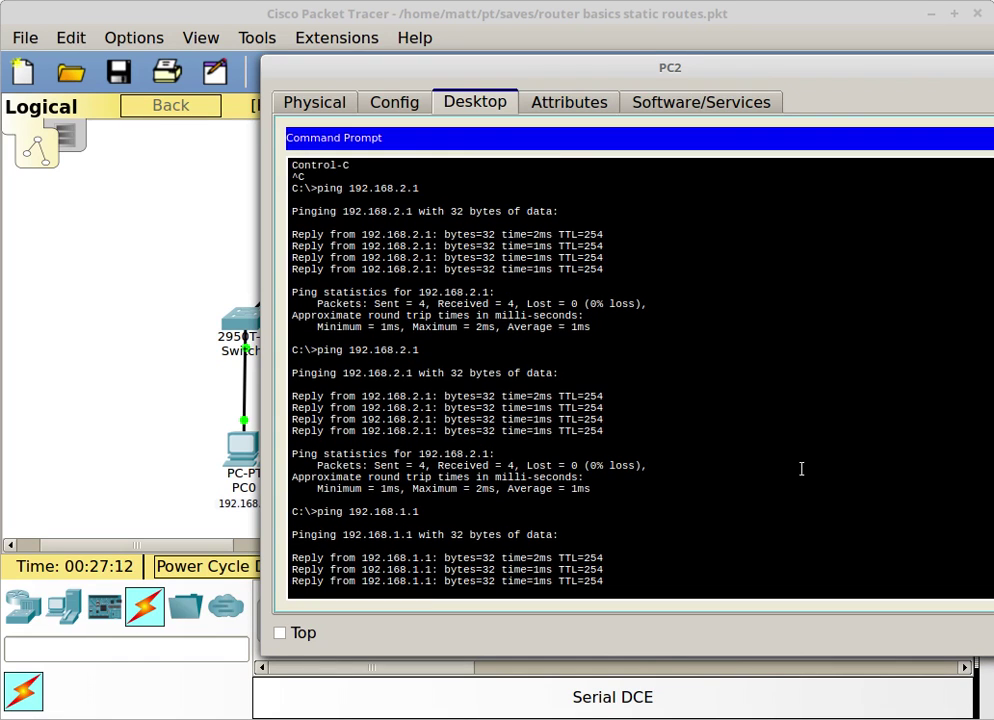
pyautogui.click(200, 277)
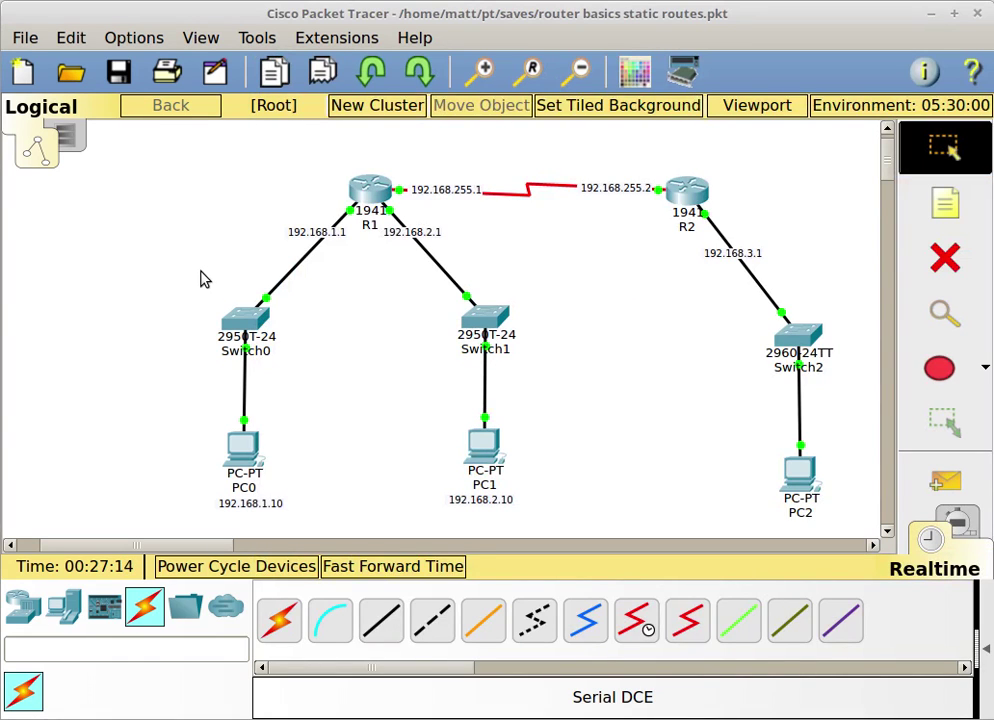
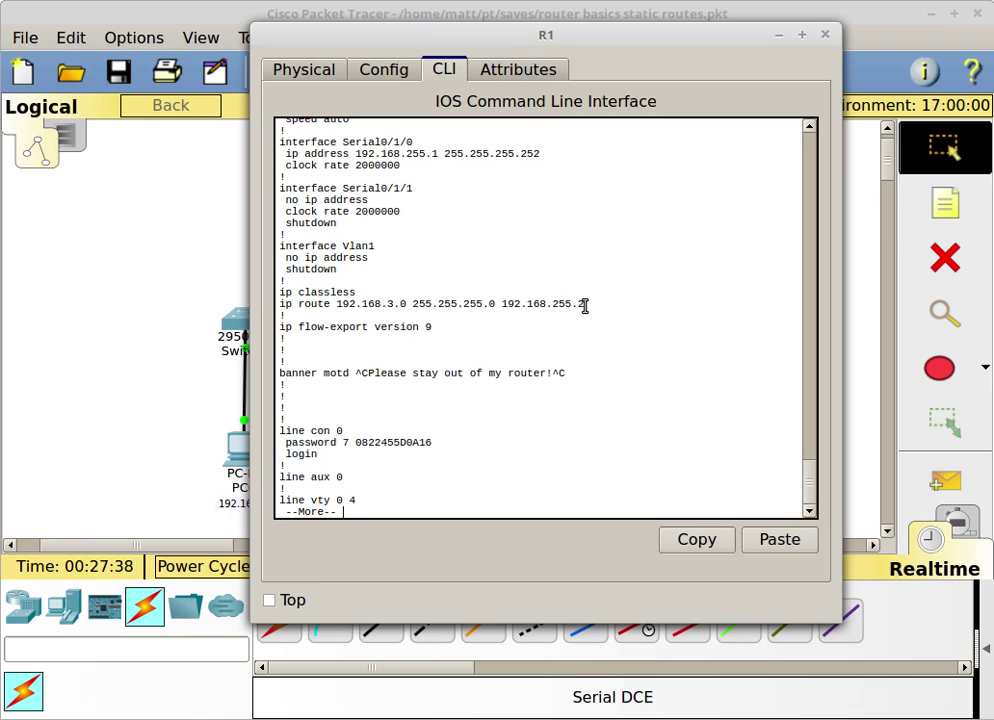
# - Leave the paused configuration listing on R1 and enter global configuration mode with config t
pyautogui.click(215, 244)
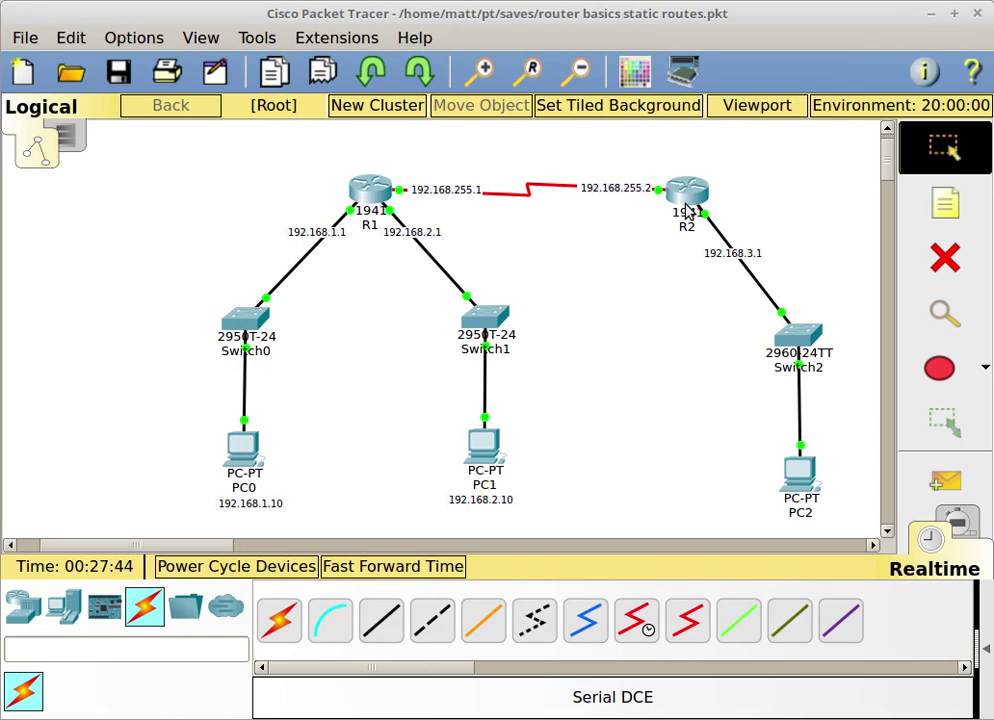
pyautogui.click(362, 187)
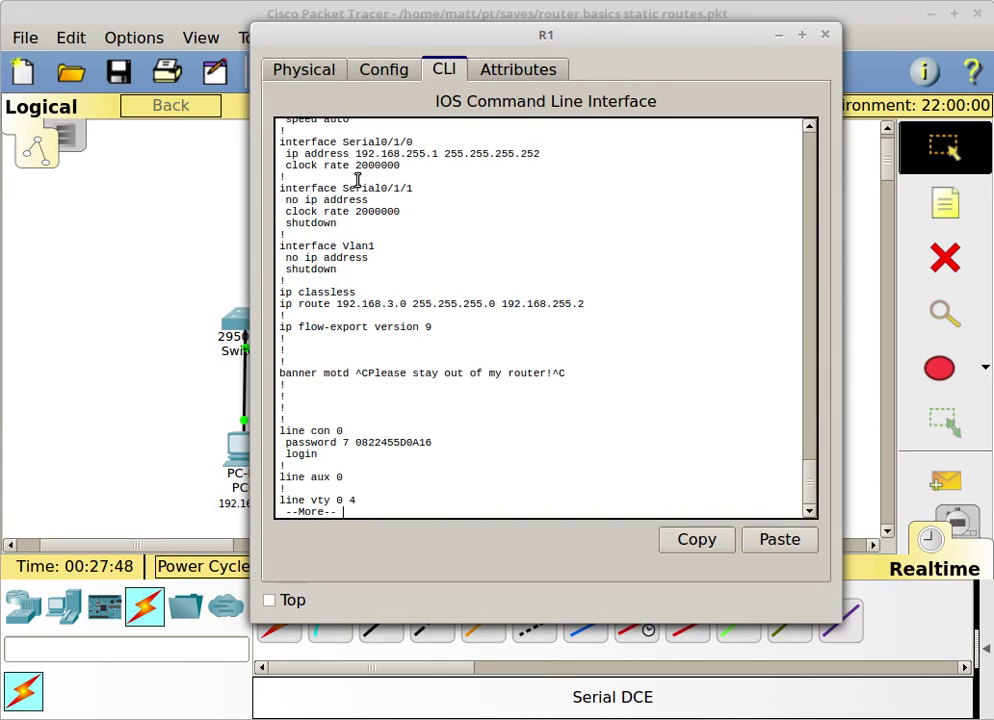
pyautogui.press('q')
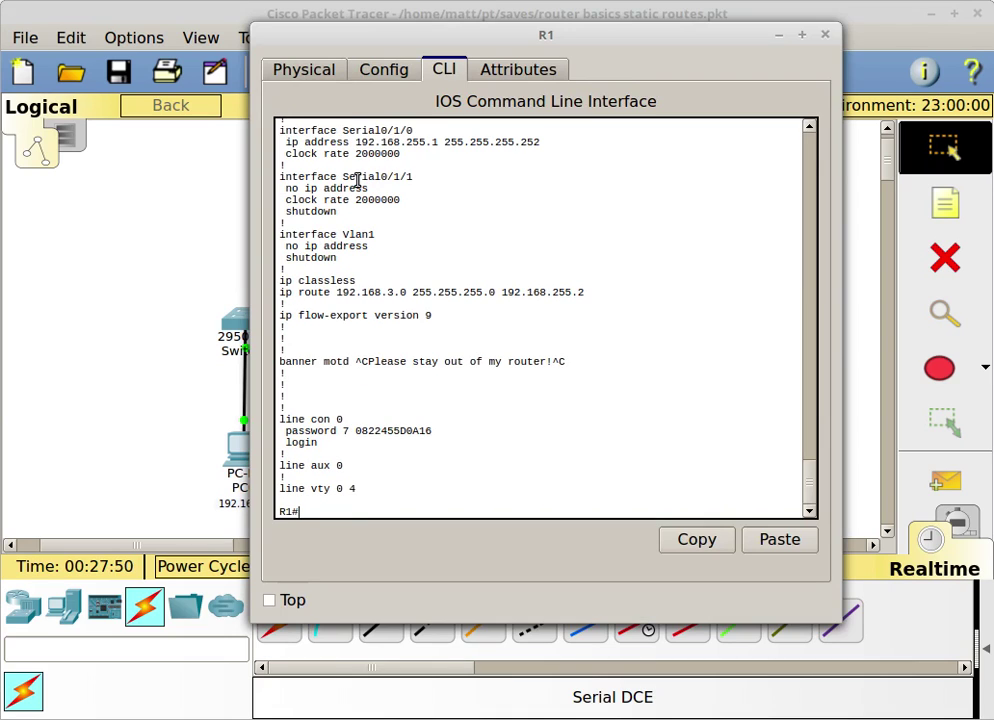
pyautogui.write('config t')
pyautogui.press('Return')
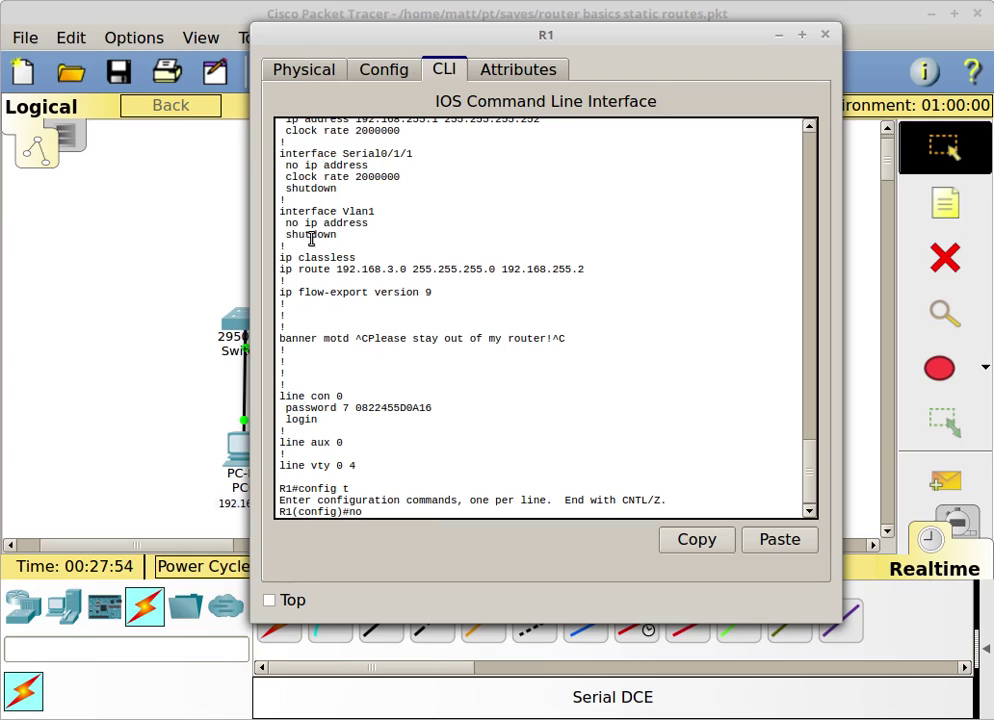
# - Remove R1's static route to 192.168.3.0 255.255.255.0 via 192.168.255.2 by reusing the listed route line with no
pyautogui.moveTo(281, 268); pyautogui.dragTo(587, 267)
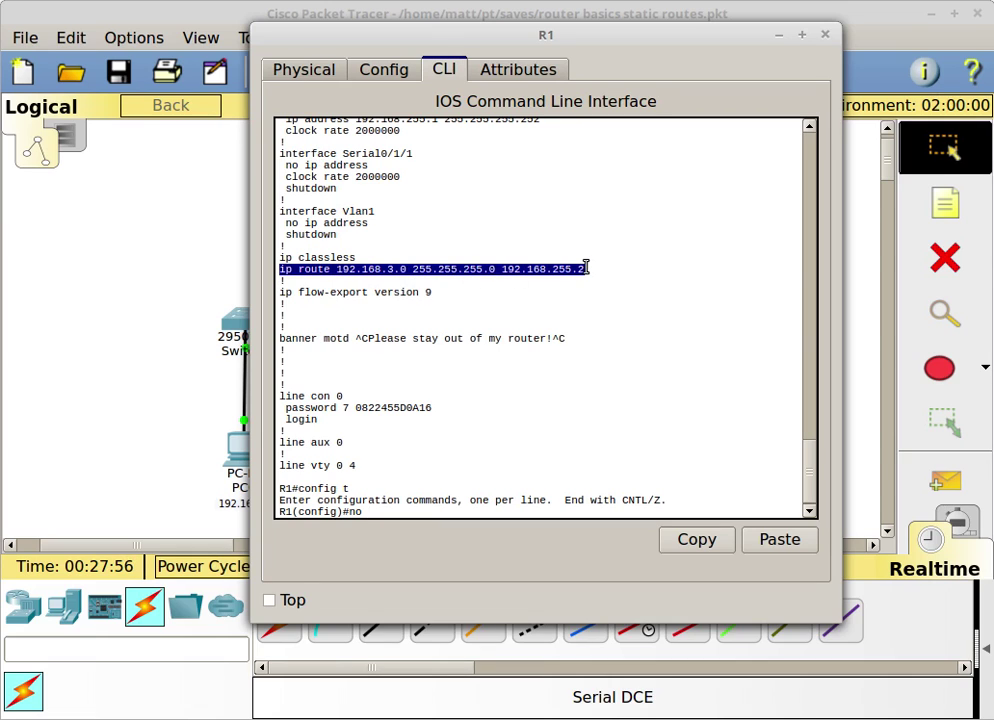
pyautogui.click(723, 542)
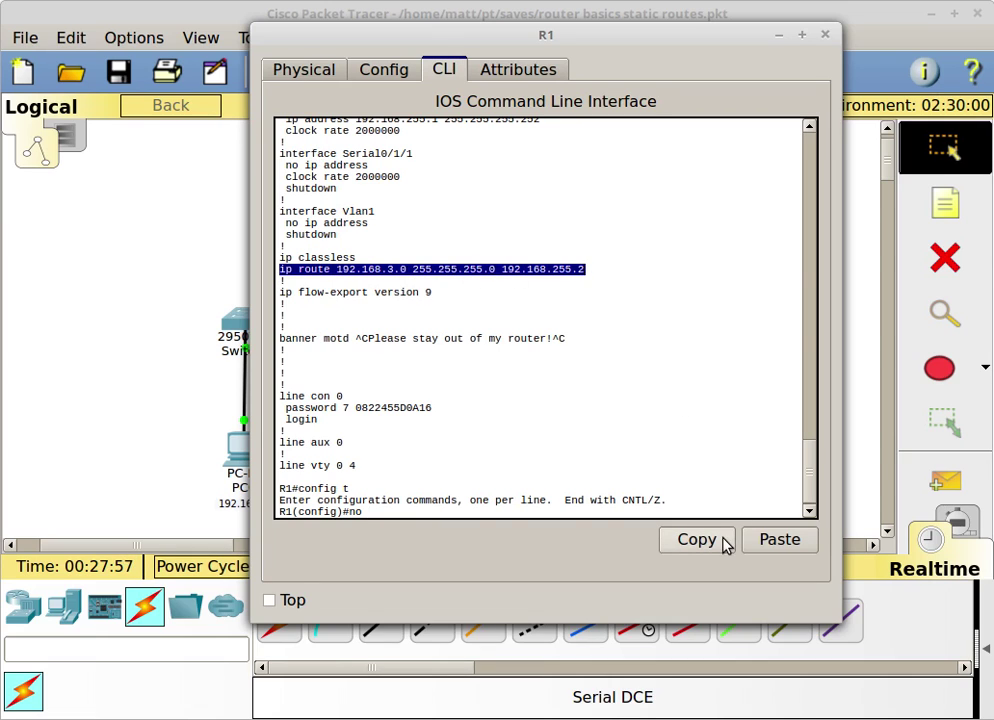
pyautogui.click(777, 546)
pyautogui.press('Return')
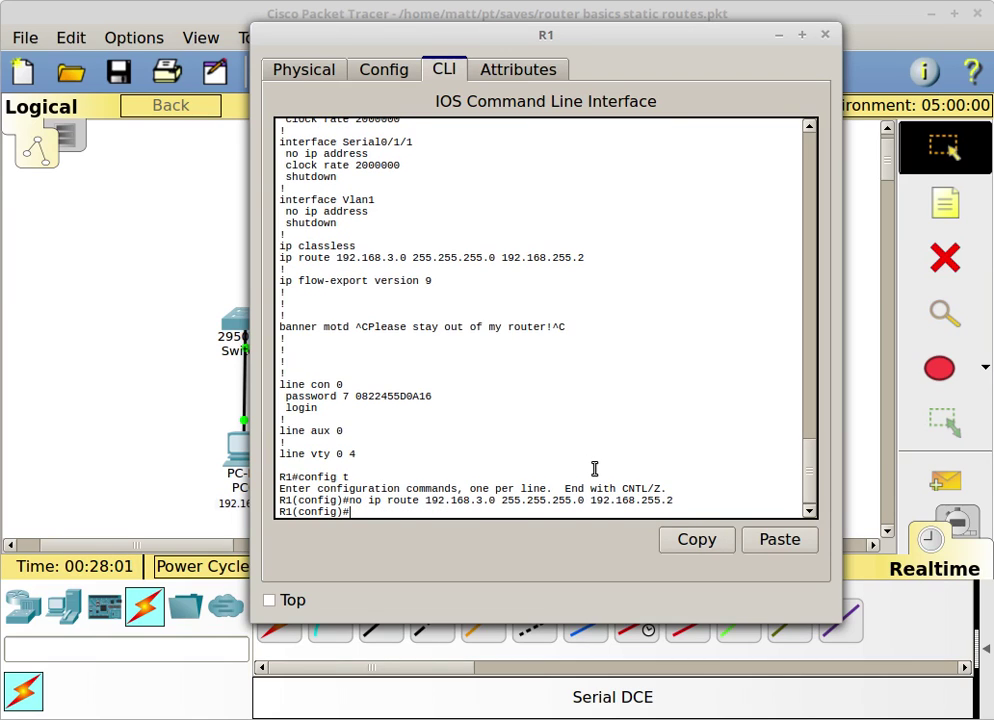
pyautogui.press('Up')
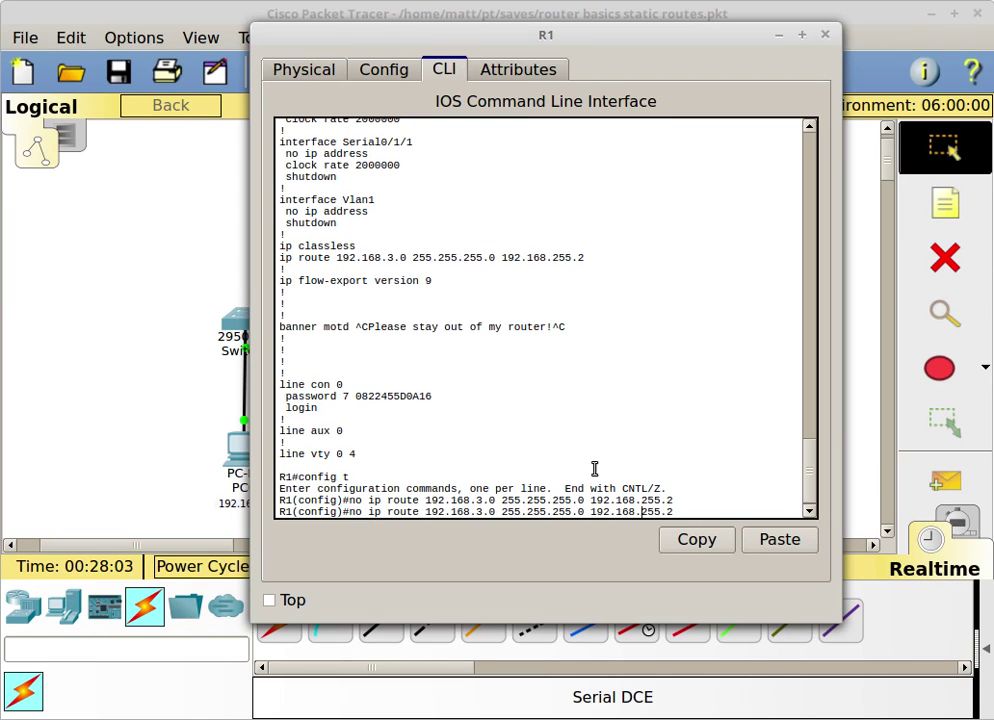
pyautogui.press('Left')
pyautogui.press('Left')
pyautogui.press('Left')
pyautogui.press('Left')
pyautogui.press('Left')
pyautogui.press('Left')
pyautogui.press('Left')
pyautogui.press('Left')
pyautogui.press('Left')
pyautogui.press('Left')
pyautogui.press('Right')
pyautogui.press('Right')
pyautogui.press('Right')
pyautogui.press('Right')
pyautogui.press('Right')
pyautogui.press('Right')
pyautogui.press('BackSpace')
pyautogui.press('BackSpace')
pyautogui.press('BackSpace')
pyautogui.press('BackSpace')
pyautogui.press('BackSpace')
pyautogui.press('BackSpace')
pyautogui.press('BackSpace')
pyautogui.press('BackSpace')
pyautogui.press('BackSpace')
pyautogui.press('BackSpace')
pyautogui.press('BackSpace')
pyautogui.press('BackSpace')
pyautogui.press('BackSpace')
pyautogui.press('BackSpace')
pyautogui.press('BackSpace')
pyautogui.press('BackSpace')
pyautogui.press('BackSpace')
pyautogui.press('BackSpace')
pyautogui.press('BackSpace')
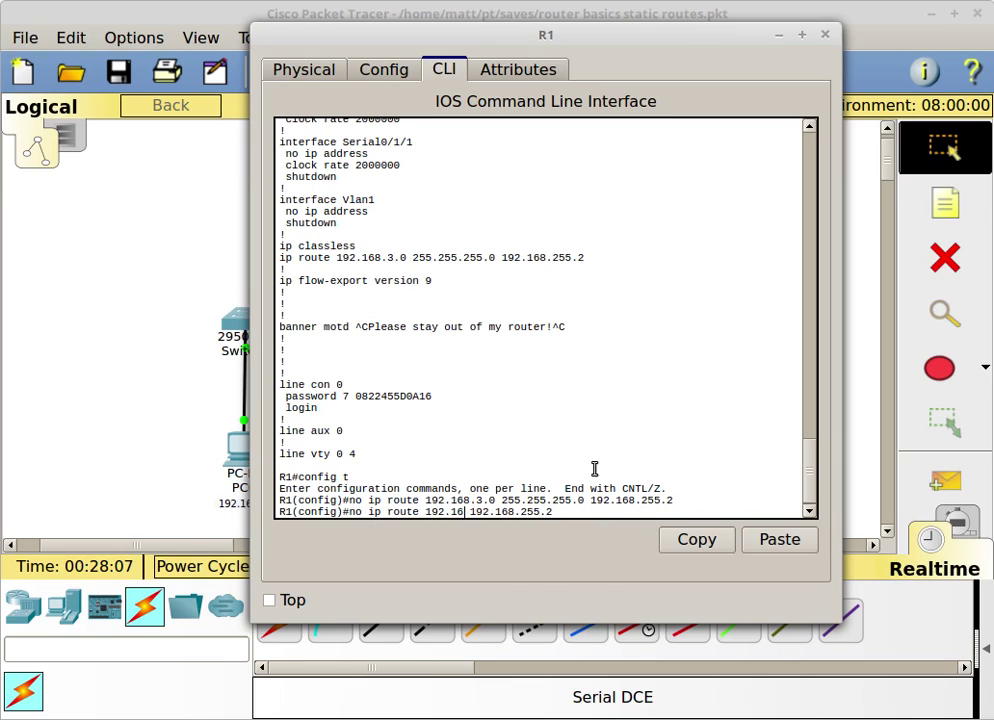
pyautogui.press('BackSpace')
pyautogui.press('BackSpace')
pyautogui.press('BackSpace')
pyautogui.press('BackSpace')
pyautogui.press('BackSpace')
pyautogui.press('BackSpace')
pyautogui.write('0.')
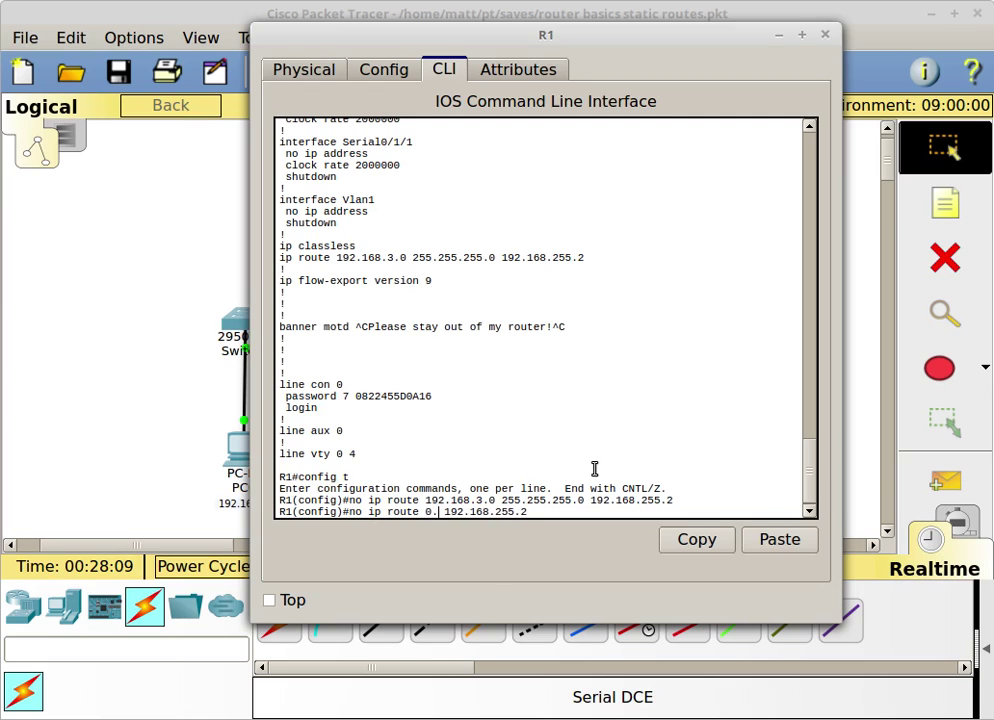
pyautogui.write('0.0.0')
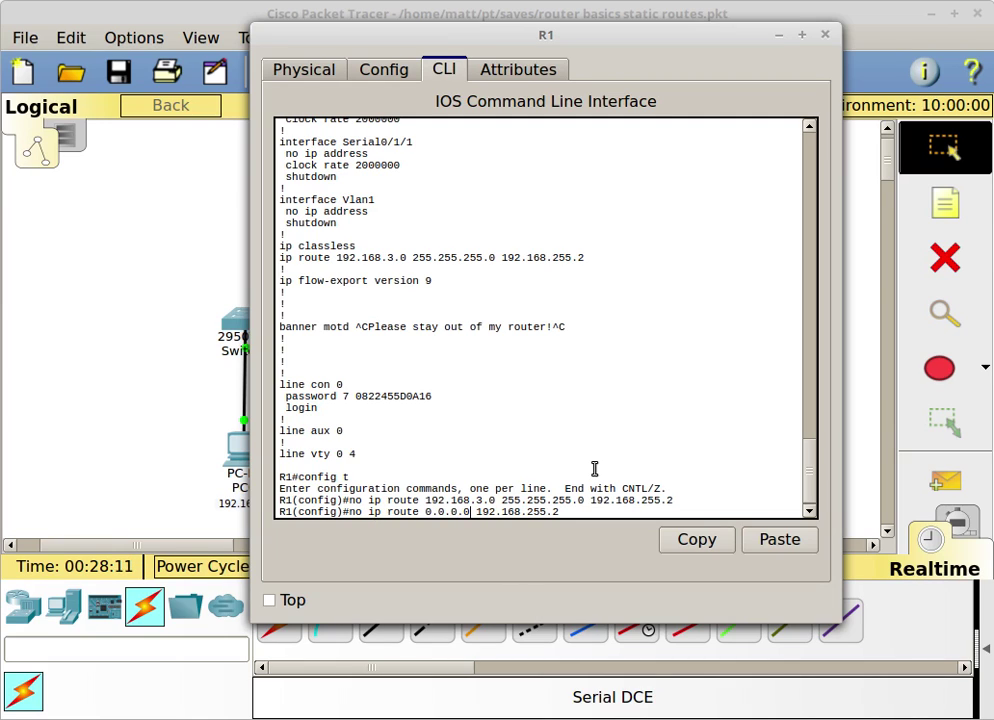
pyautogui.write(' 0.0.0.0')
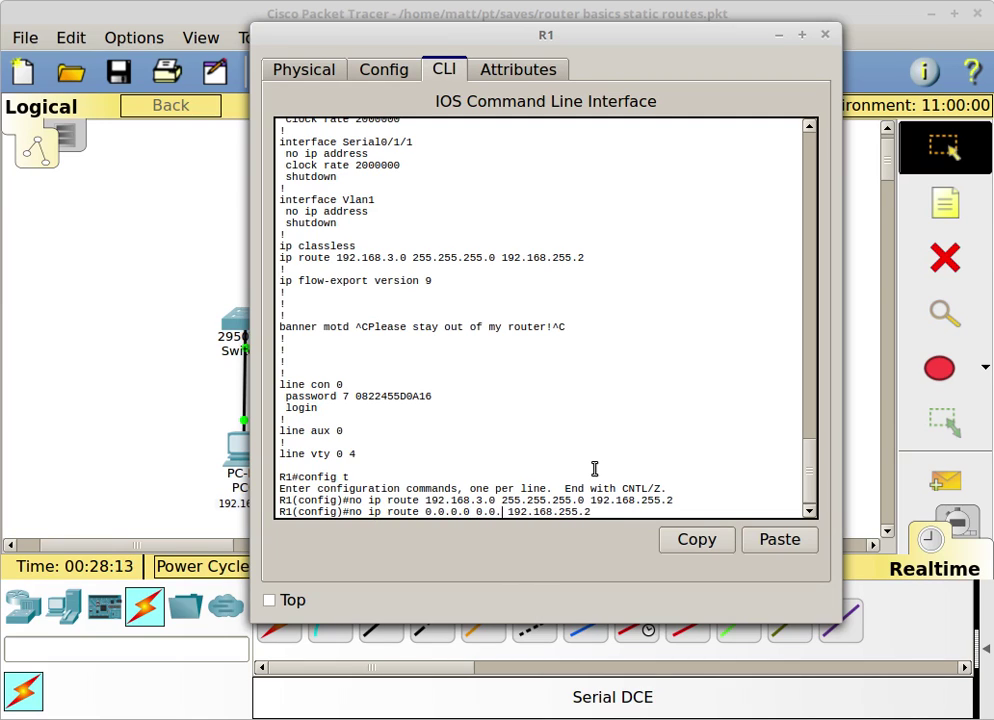
pyautogui.press('Down')
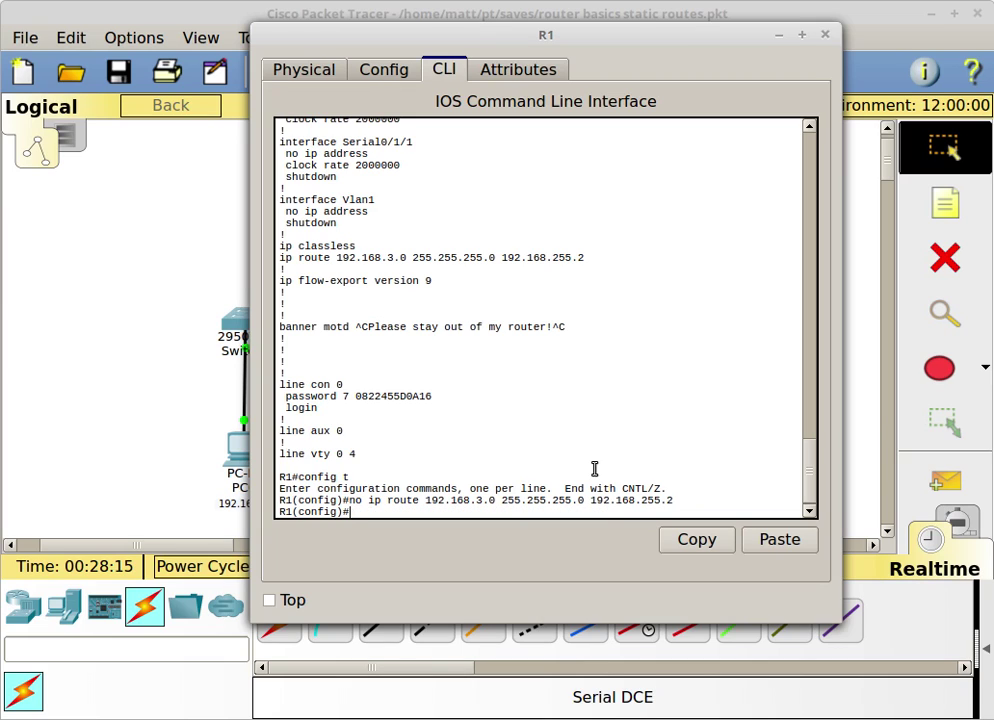
# - Add a default route on R1 with ip route 0.0.0.0 0.0.0.0 192.168.255.2, reworking the recalled route command
pyautogui.press('Up')
pyautogui.press('Left')
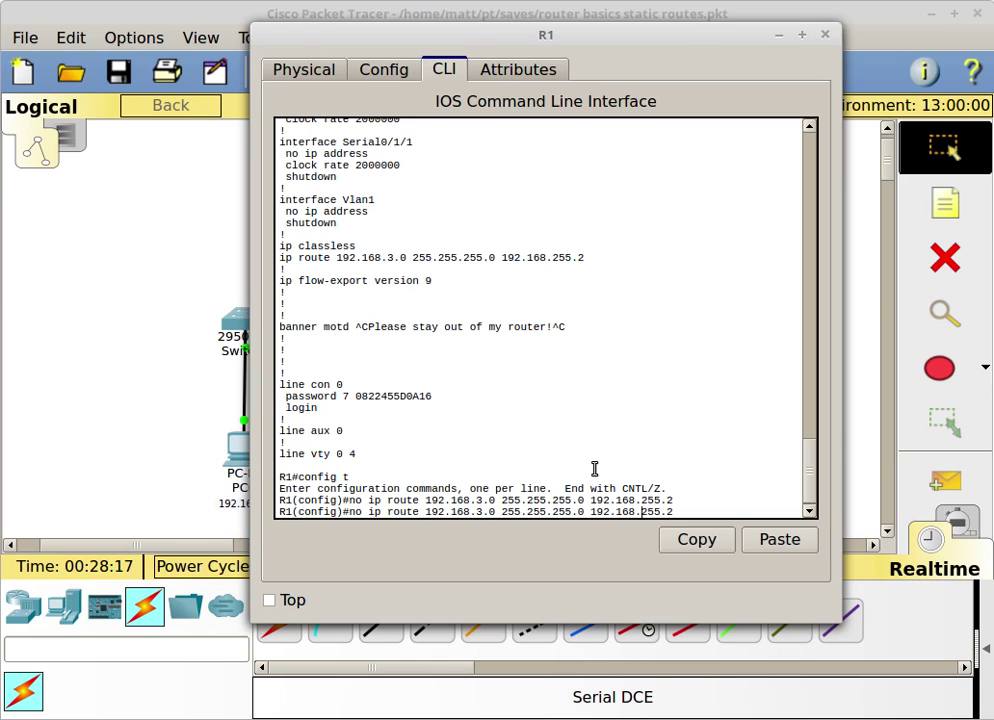
pyautogui.press('Left')
pyautogui.press('Left')
pyautogui.press('Left')
pyautogui.press('Left')
pyautogui.press('Left')
pyautogui.press('Left')
pyautogui.press('Left')
pyautogui.press('Left')
pyautogui.press('Left')
pyautogui.press('Left')
pyautogui.press('Left')
pyautogui.press('Left')
pyautogui.press('Left')
pyautogui.press('Left')
pyautogui.press('Left')
pyautogui.press('Left')
pyautogui.press('Left')
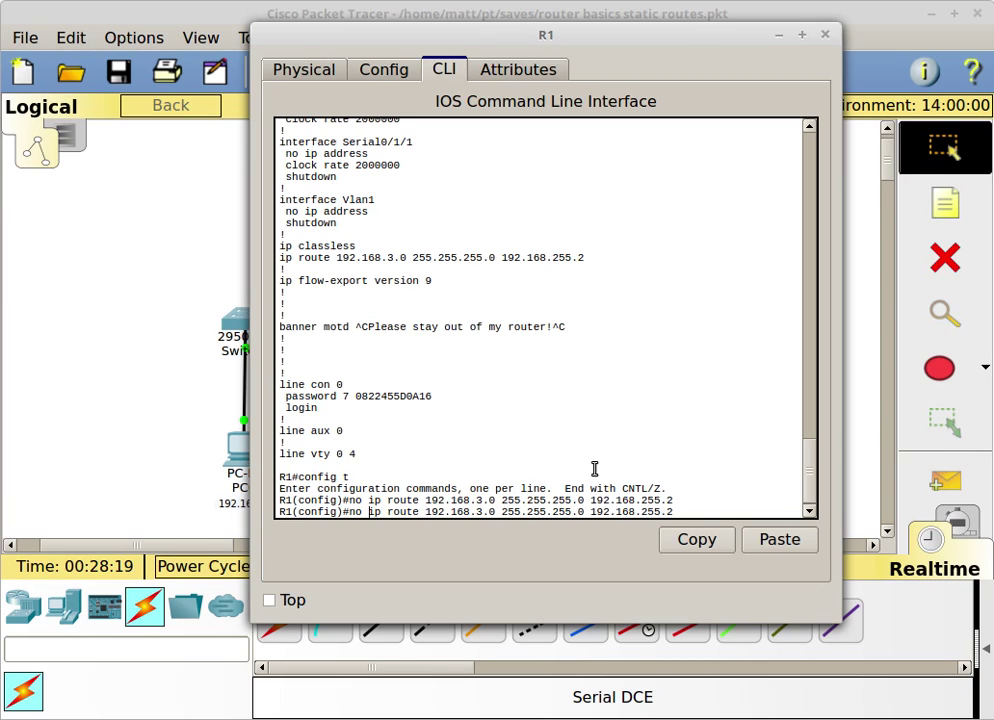
pyautogui.press('BackSpace')
pyautogui.press('BackSpace')
pyautogui.press('BackSpace')
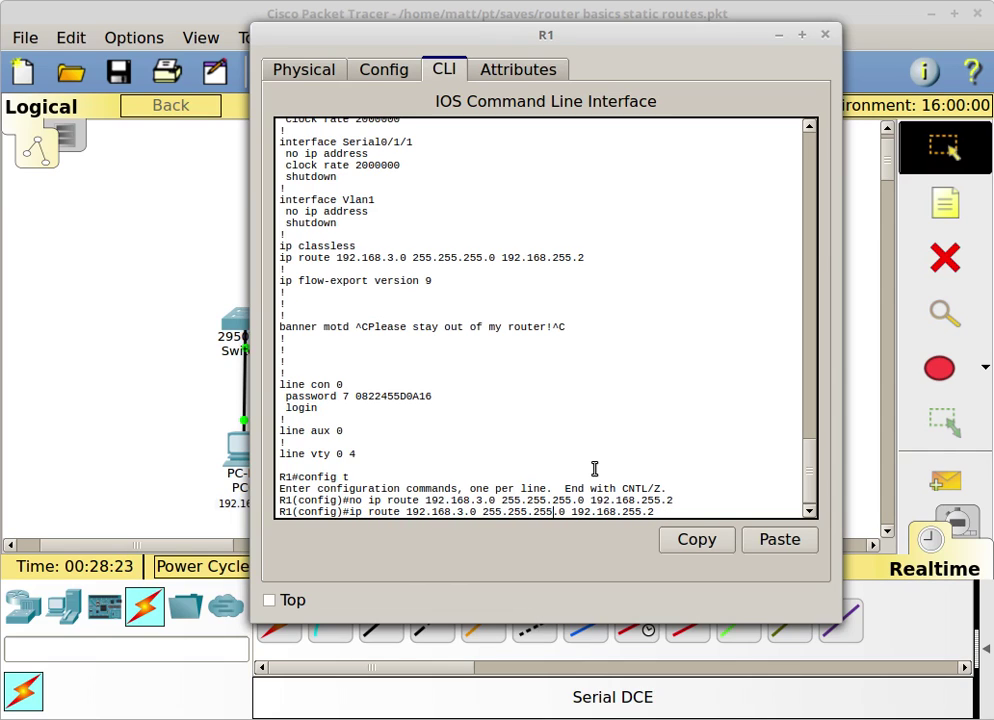
pyautogui.press('BackSpace')
pyautogui.press('BackSpace')
pyautogui.press('BackSpace')
pyautogui.press('BackSpace')
pyautogui.press('BackSpace')
pyautogui.press('BackSpace')
pyautogui.press('BackSpace')
pyautogui.press('BackSpace')
pyautogui.press('BackSpace')
pyautogui.press('BackSpace')
pyautogui.press('BackSpace')
pyautogui.press('BackSpace')
pyautogui.press('BackSpace')
pyautogui.press('BackSpace')
pyautogui.press('BackSpace')
pyautogui.press('BackSpace')
pyautogui.press('BackSpace')
pyautogui.press('BackSpace')
pyautogui.press('BackSpace')
pyautogui.press('BackSpace')
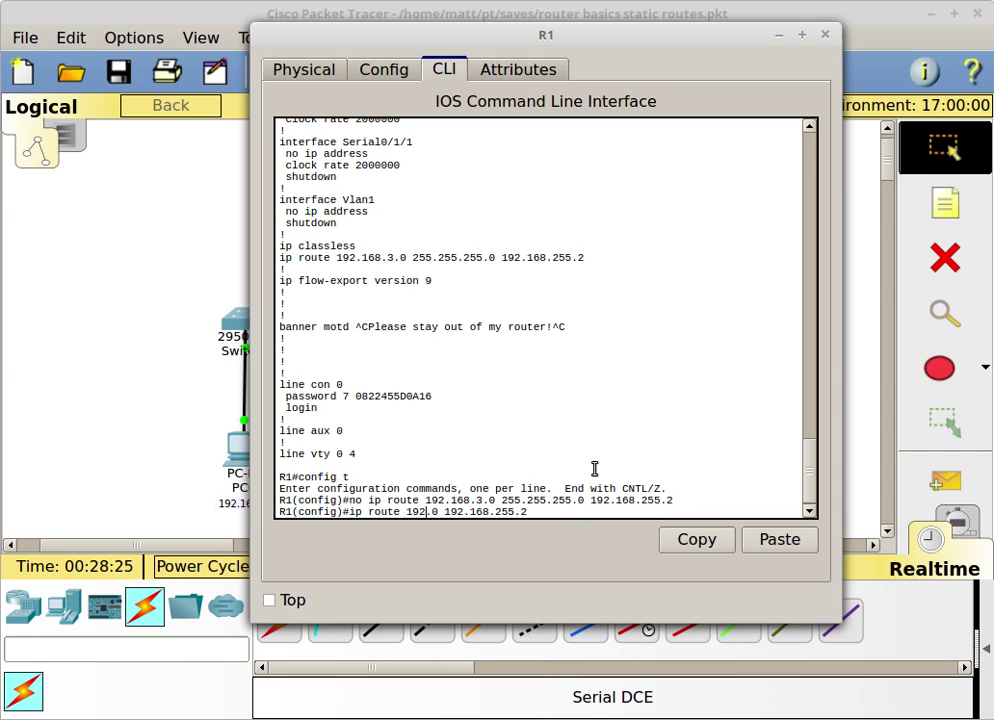
pyautogui.press('BackSpace')
pyautogui.press('BackSpace')
pyautogui.press('BackSpace')
pyautogui.write('0.0.0.')
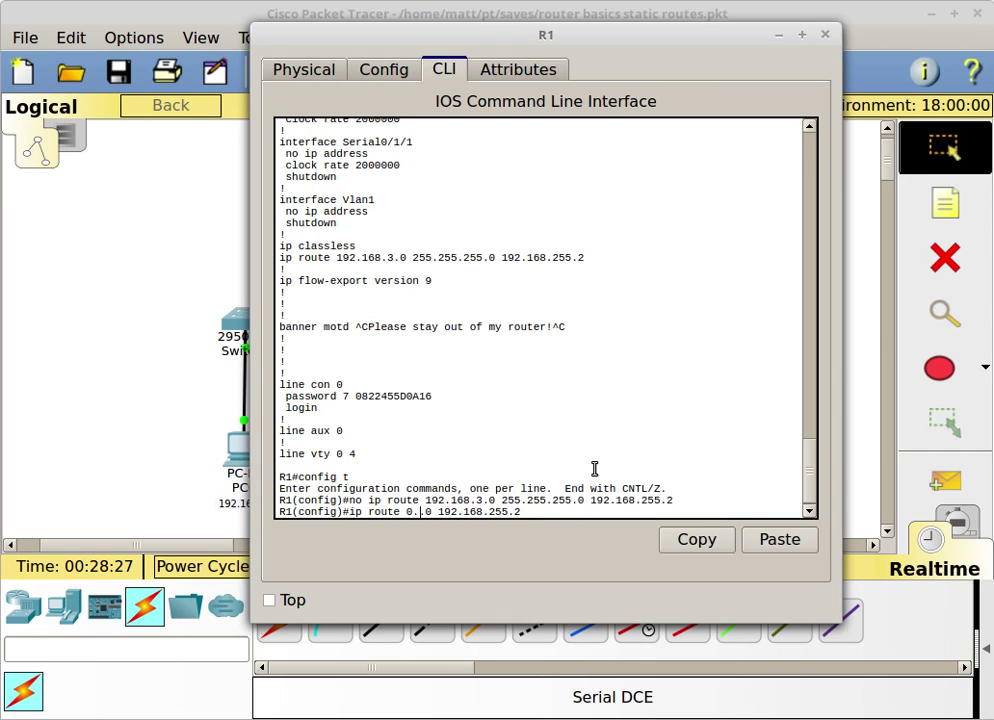
pyautogui.write('0')
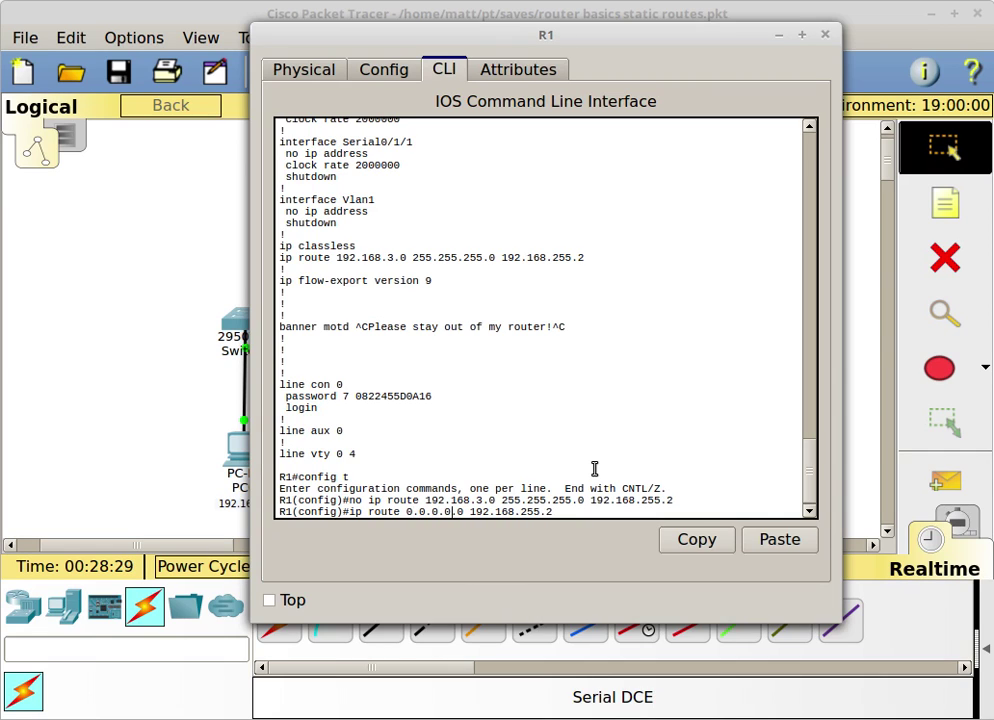
pyautogui.write(' 0.0.0')
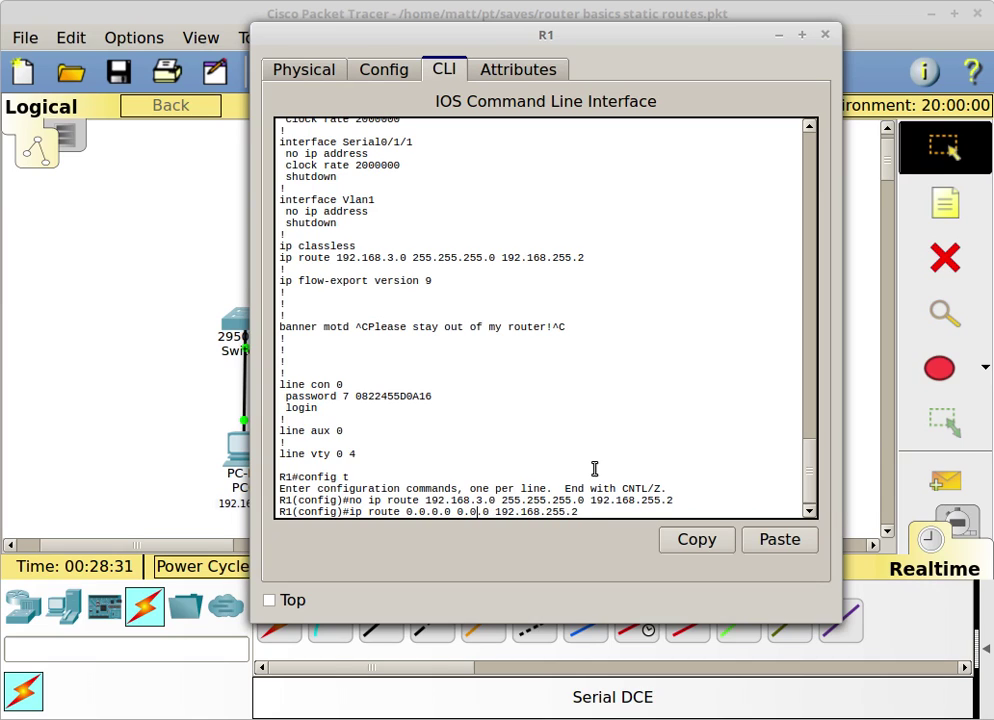
pyautogui.press('Return')
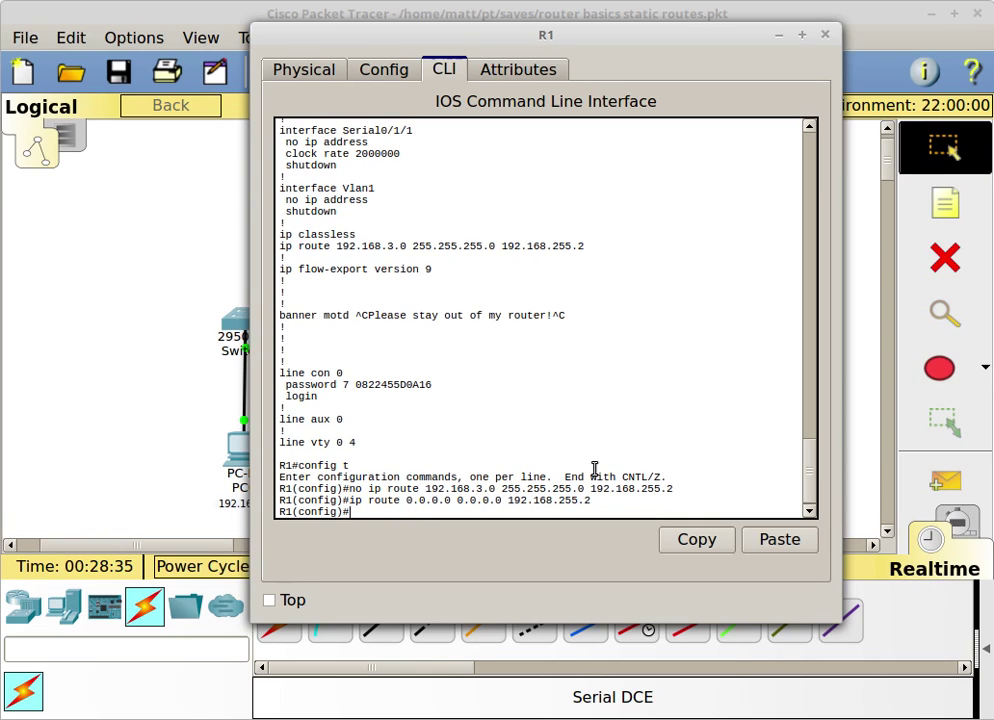
# - Exit R1's configuration mode and save the running configuration with wr
pyautogui.write('end')
pyautogui.press('Return')
pyautogui.write('wr')
pyautogui.press('Return')
# - Display R1's routing table with sh ip route and highlight the default route entry
pyautogui.write('sh ')
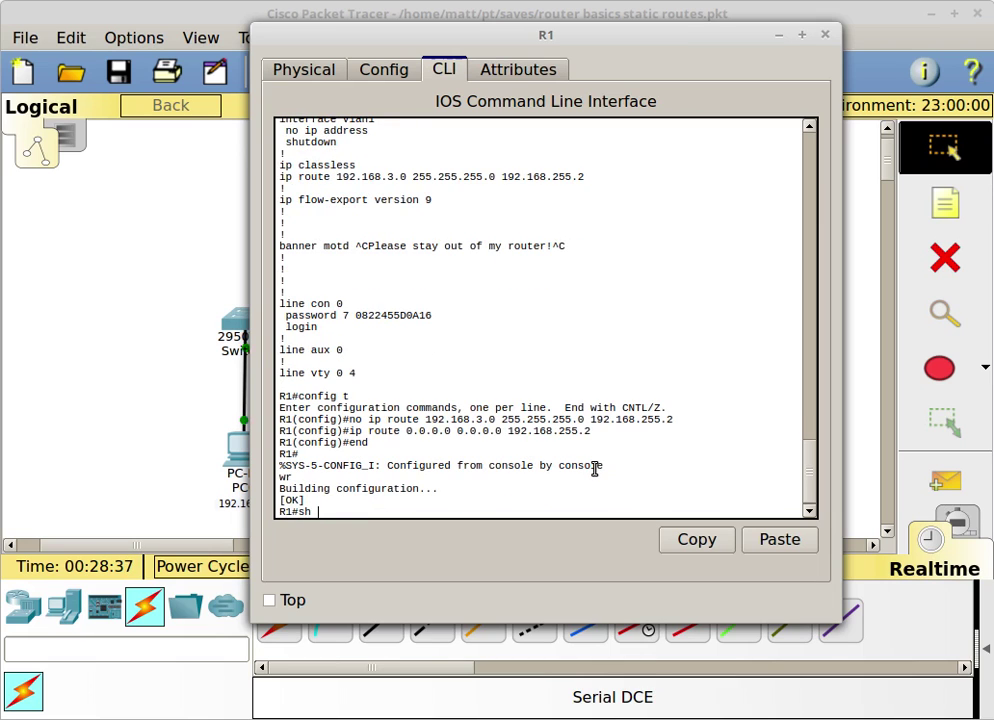
pyautogui.write('ip route')
pyautogui.press('Return')
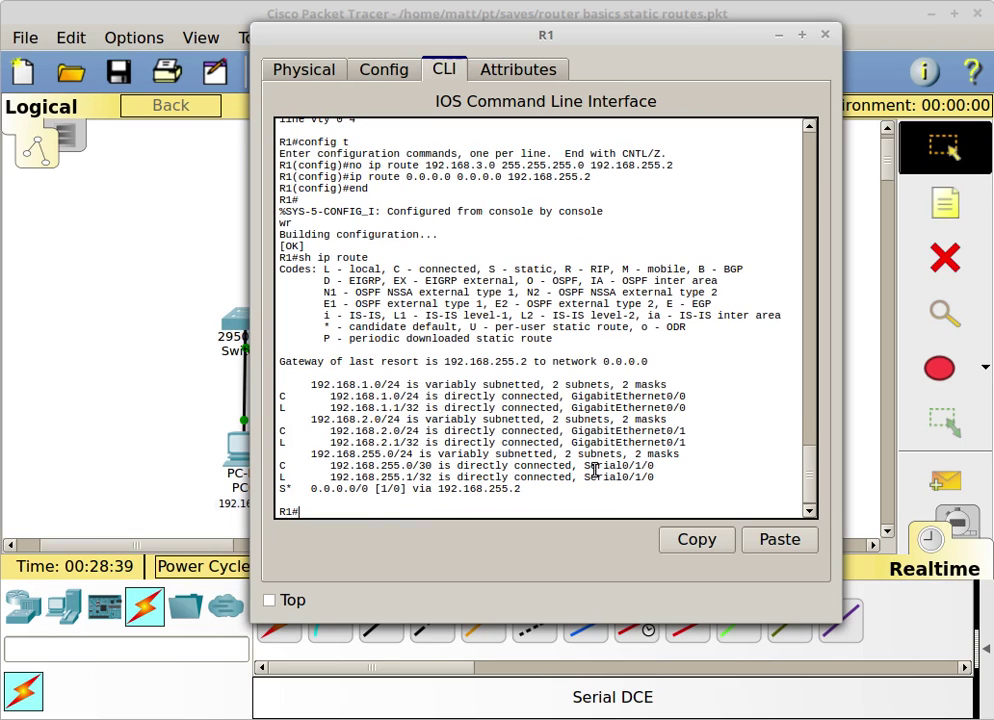
pyautogui.moveTo(279, 492); pyautogui.dragTo(522, 489)
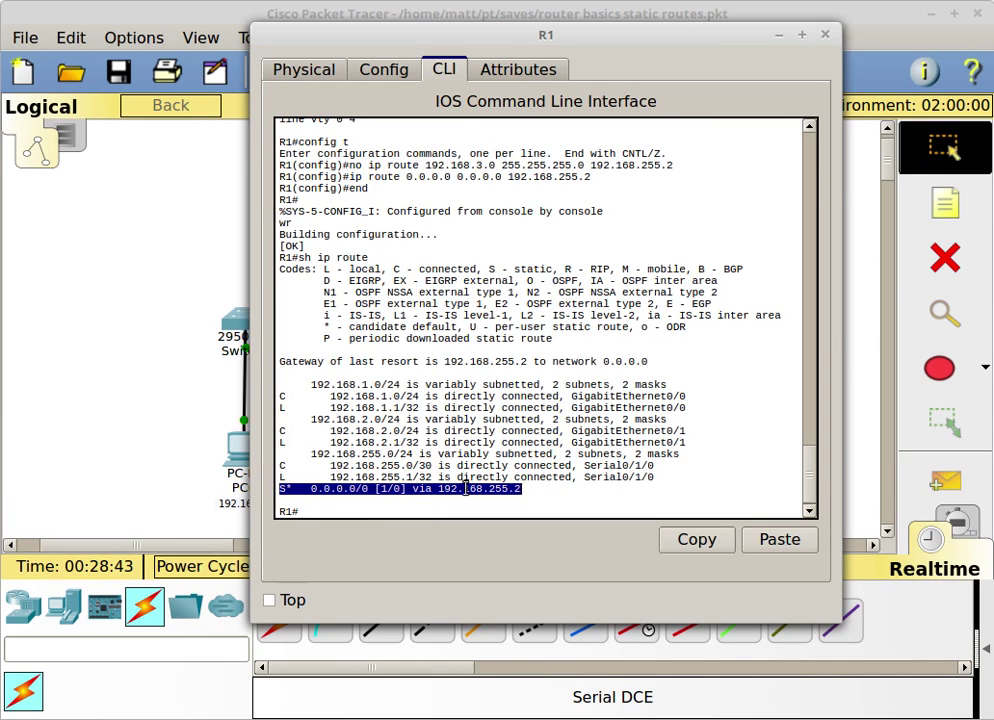
# - Ping 192.168.3.10 from PC0's command prompt to test R1's default route, and return to the topology
pyautogui.click(136, 295)
pyautogui.click(243, 448)
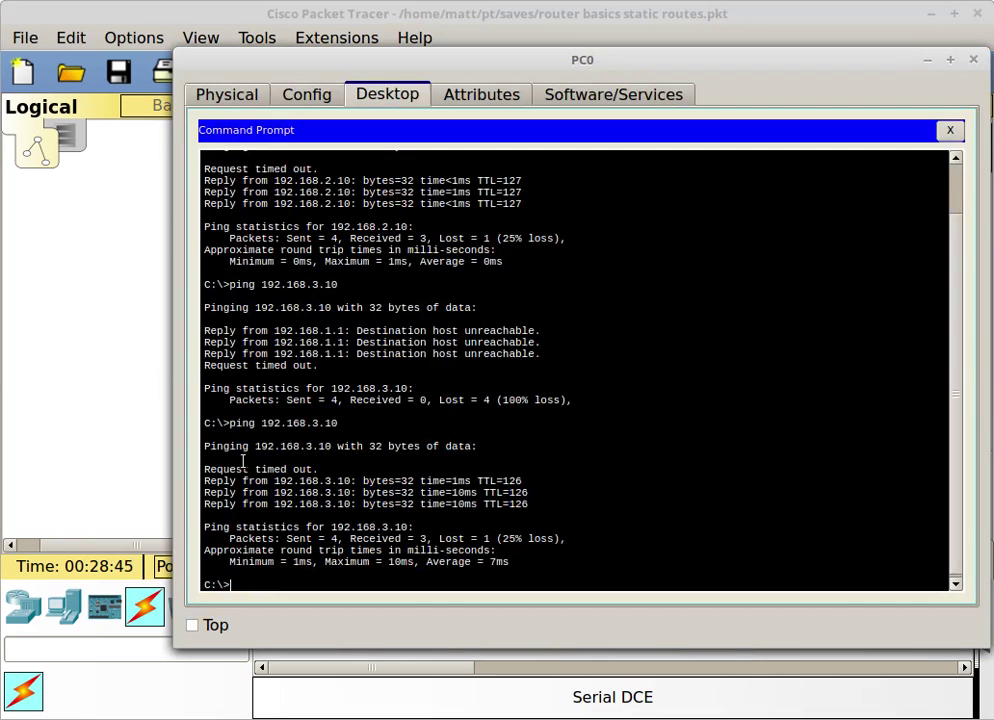
pyautogui.press('Up')
pyautogui.press('Return')
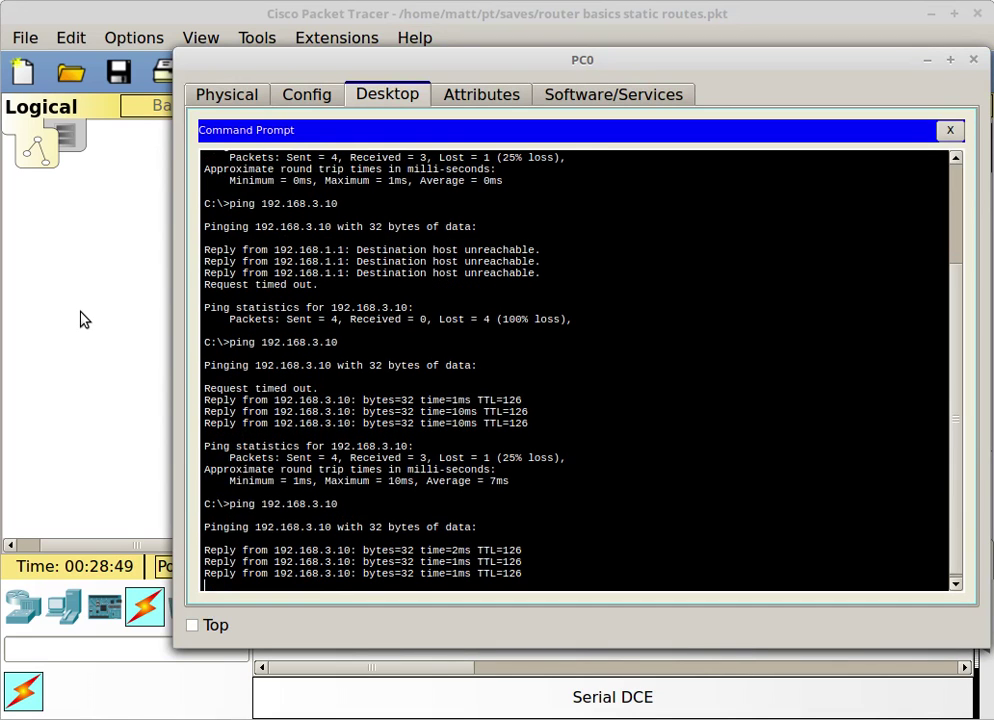
pyautogui.click(118, 322)
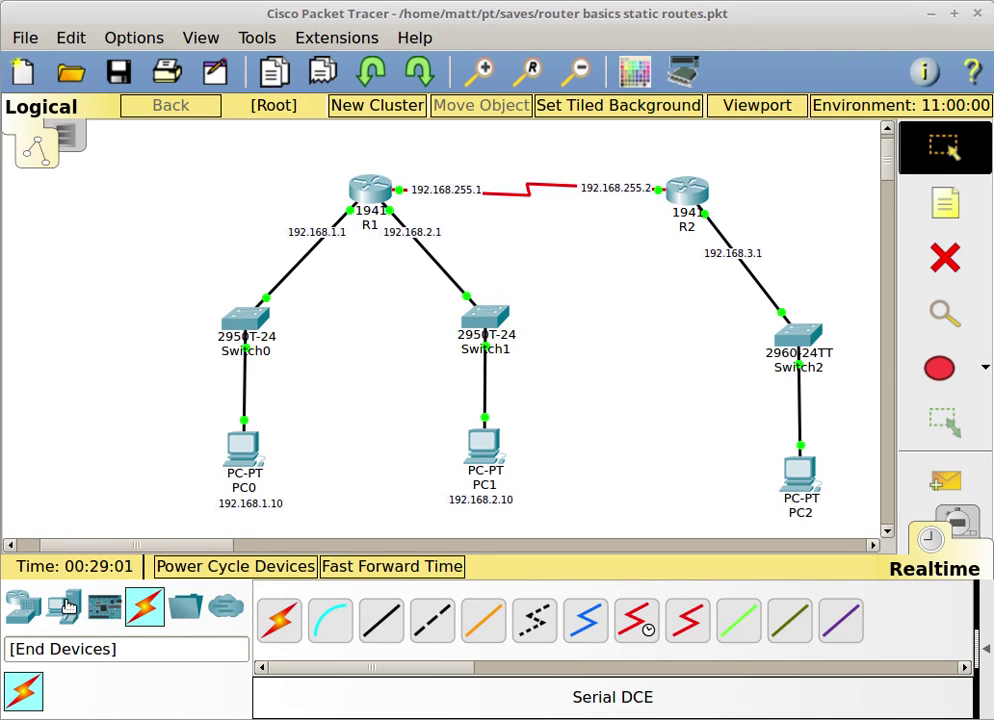
# - Add a 2960 switch between Switch1 and Switch2, and place a generic PC below it
pyautogui.click(22, 606)
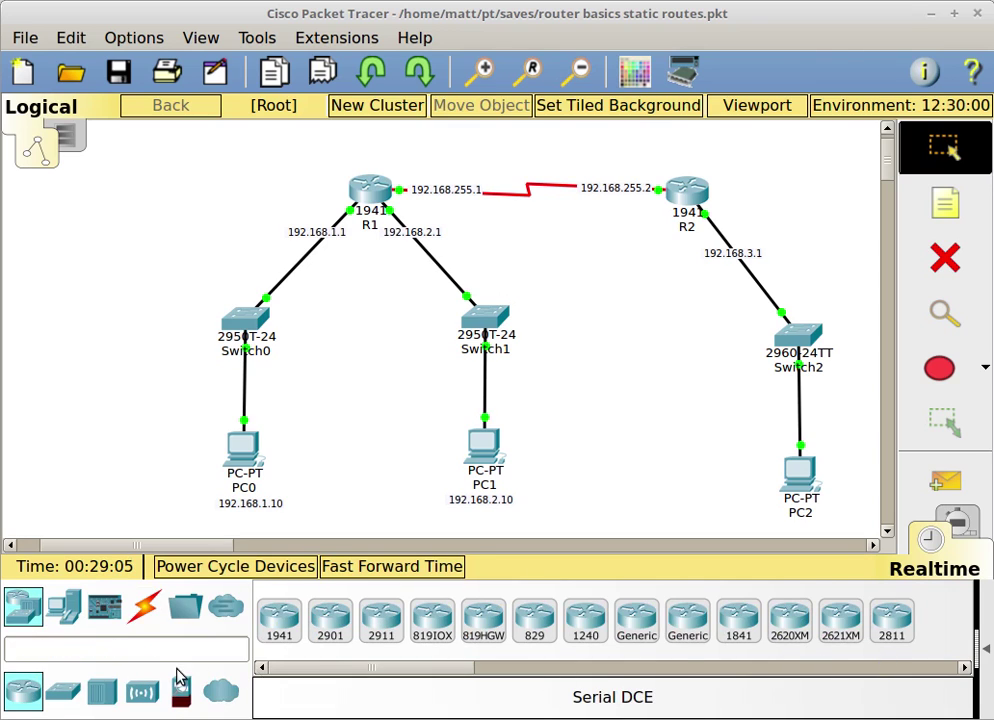
pyautogui.click(62, 690)
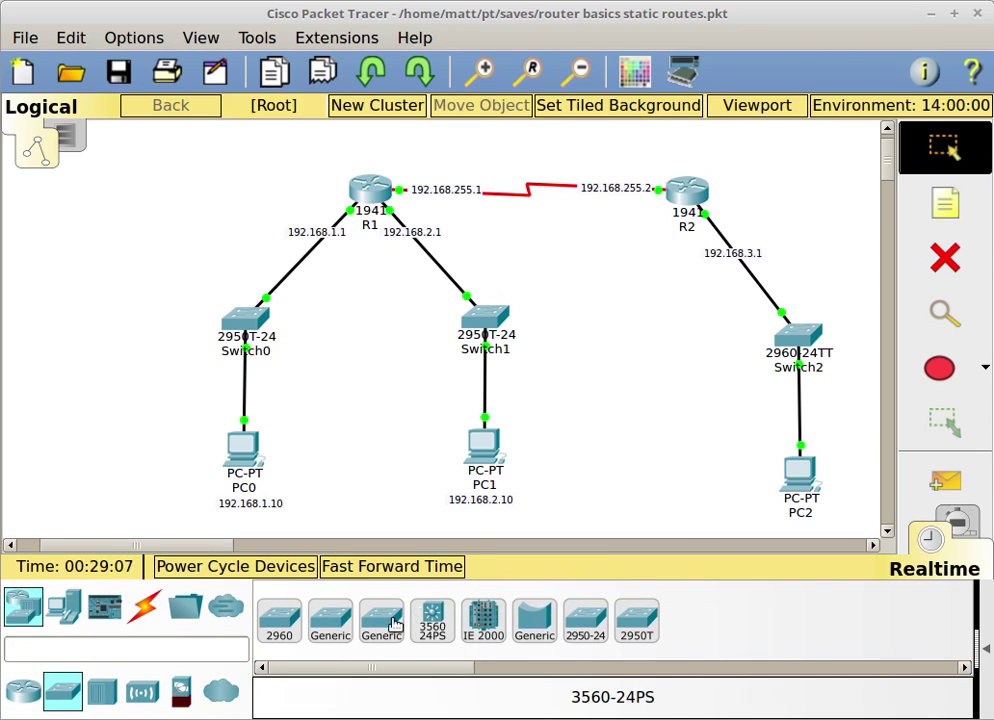
pyautogui.moveTo(280, 620); pyautogui.dragTo(627, 335)
pyautogui.click(66, 605)
pyautogui.moveTo(282, 622); pyautogui.dragTo(636, 466)
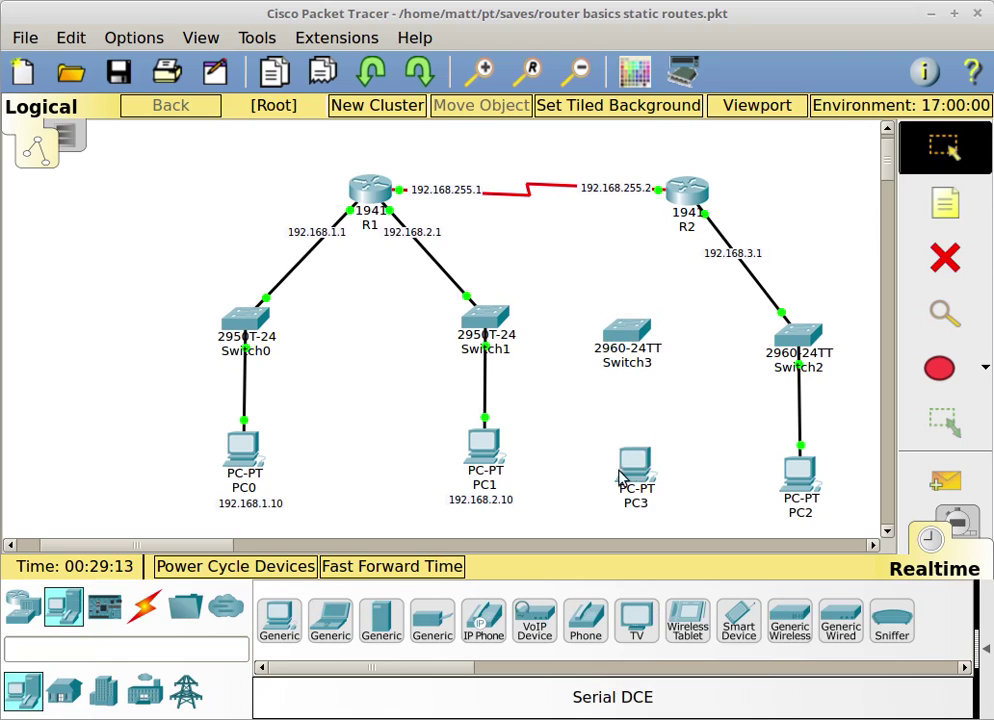
# - Connect Switch3's GigabitEthernet0/1 to R2's GigabitEthernet0/1 with a copper straight-through cable
pyautogui.click(144, 605)
pyautogui.click(381, 622)
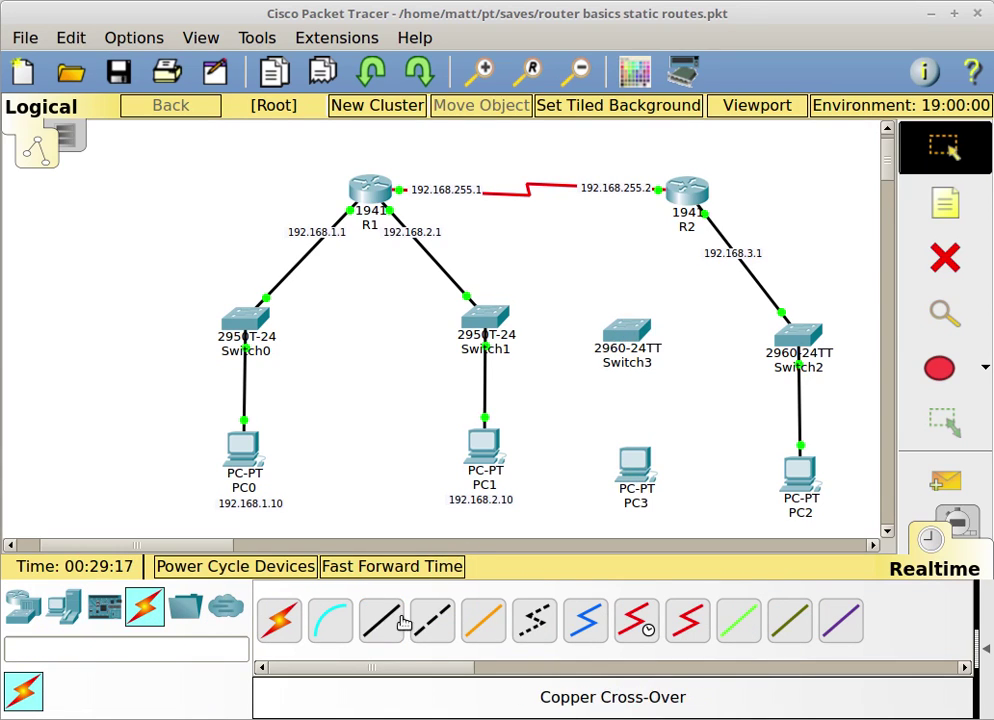
pyautogui.click(632, 324)
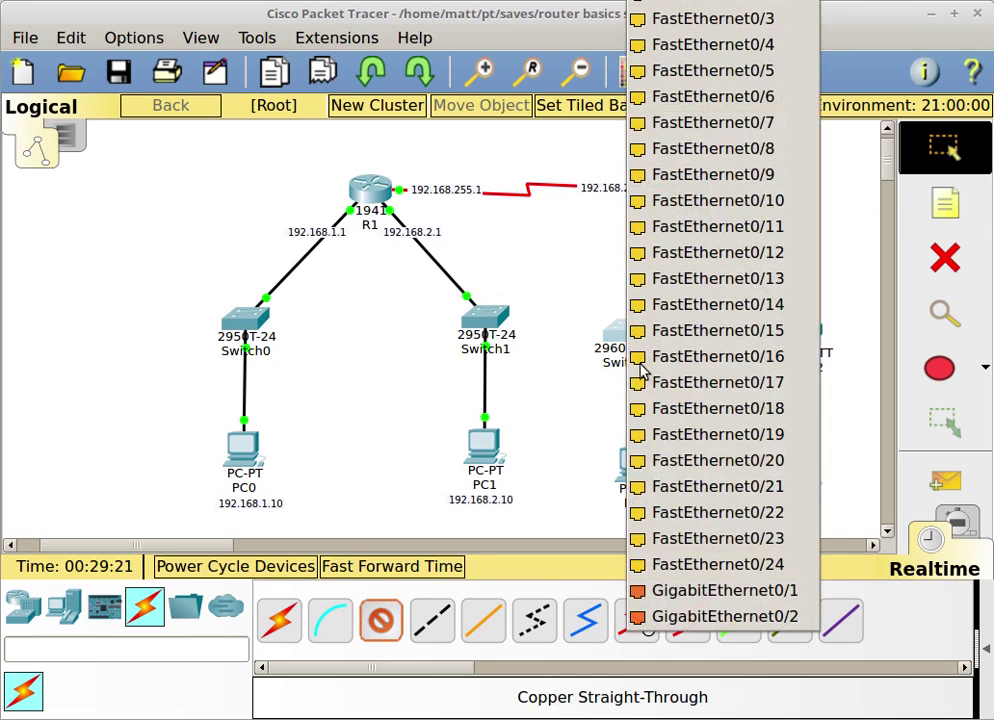
pyautogui.click(657, 589)
pyautogui.click(686, 193)
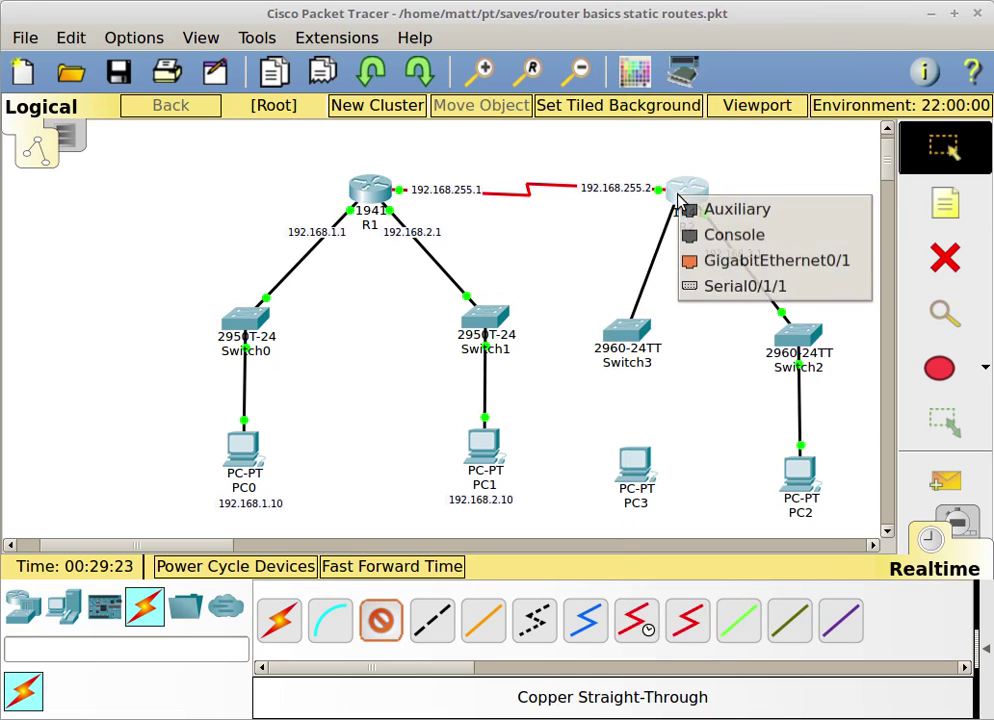
pyautogui.click(714, 261)
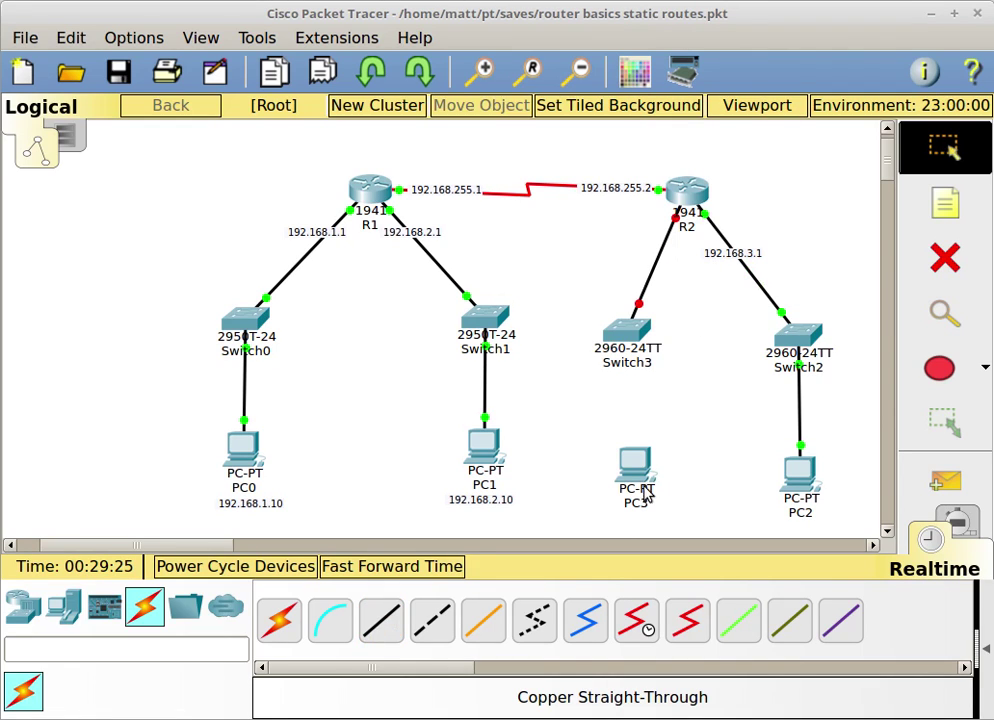
# - Connect PC3 to Switch3 with a copper straight-through cable and align PC3 directly beneath the switch
pyautogui.moveTo(633, 460); pyautogui.dragTo(624, 463)
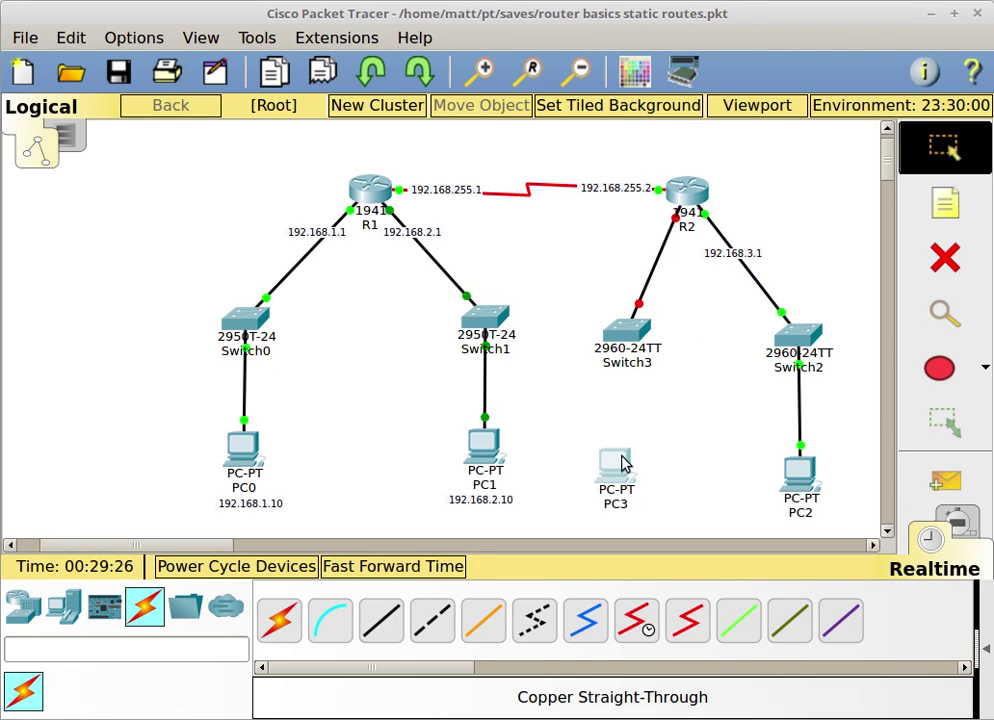
pyautogui.click(381, 620)
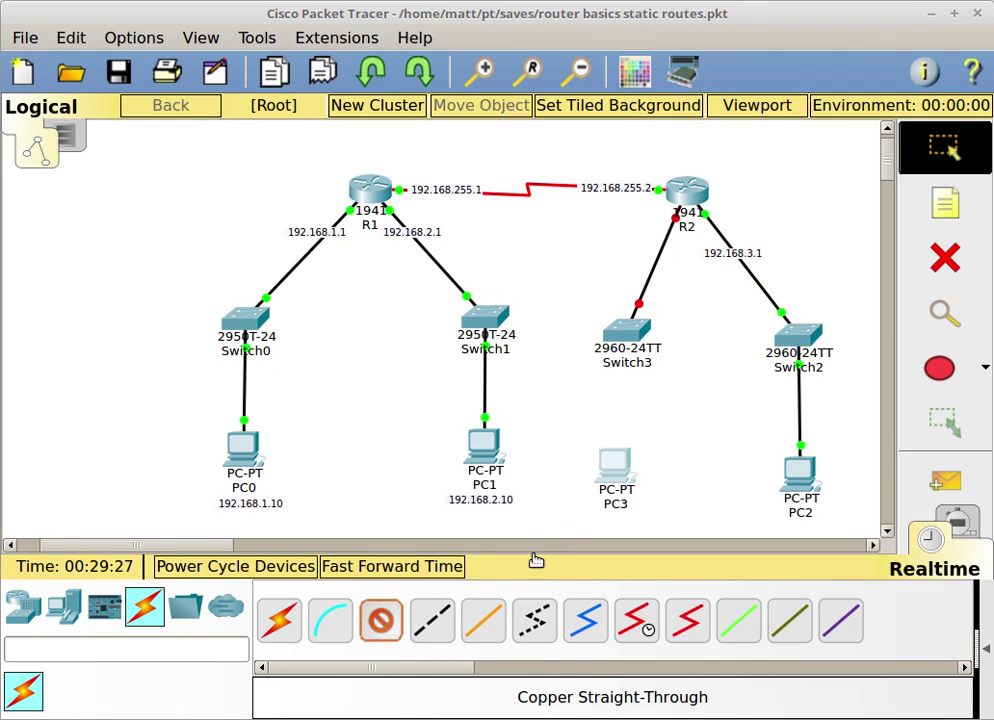
pyautogui.click(614, 462)
pyautogui.click(650, 545)
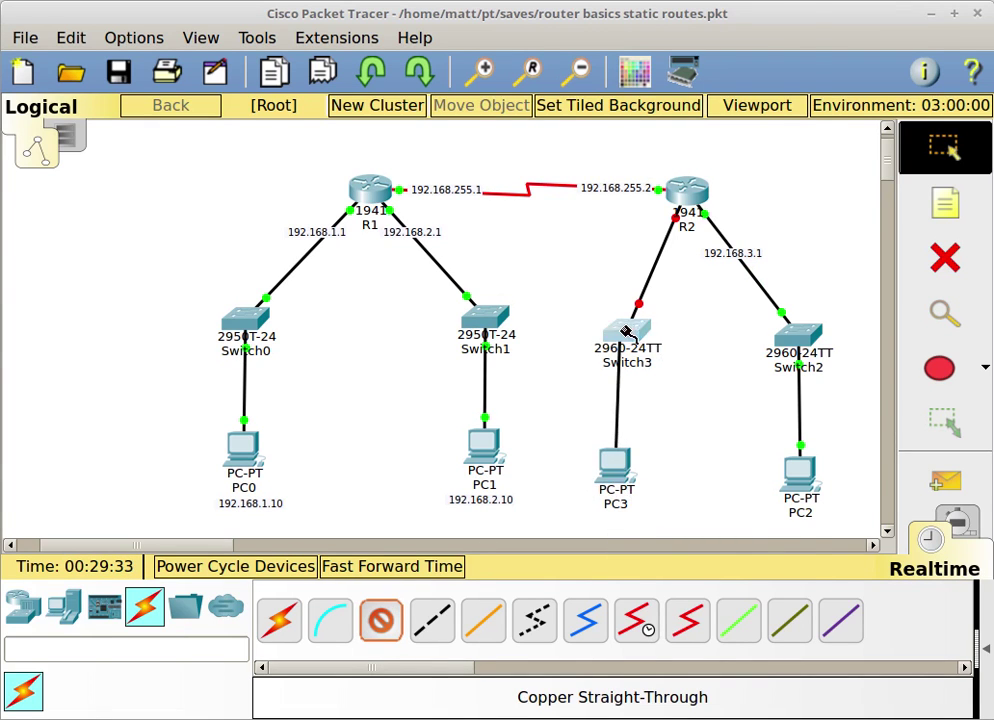
pyautogui.click(626, 330)
pyautogui.click(682, 14)
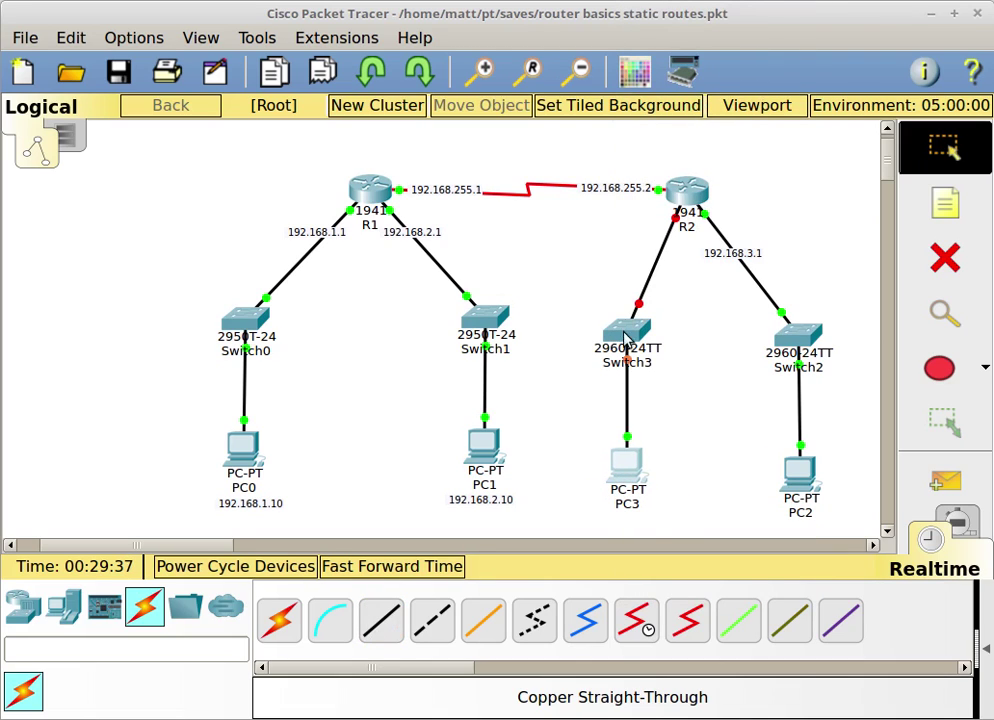
# - Duplicate the 192.168.3.1 label and place the copy on the link between R2 and Switch3
pyautogui.click(732, 256)
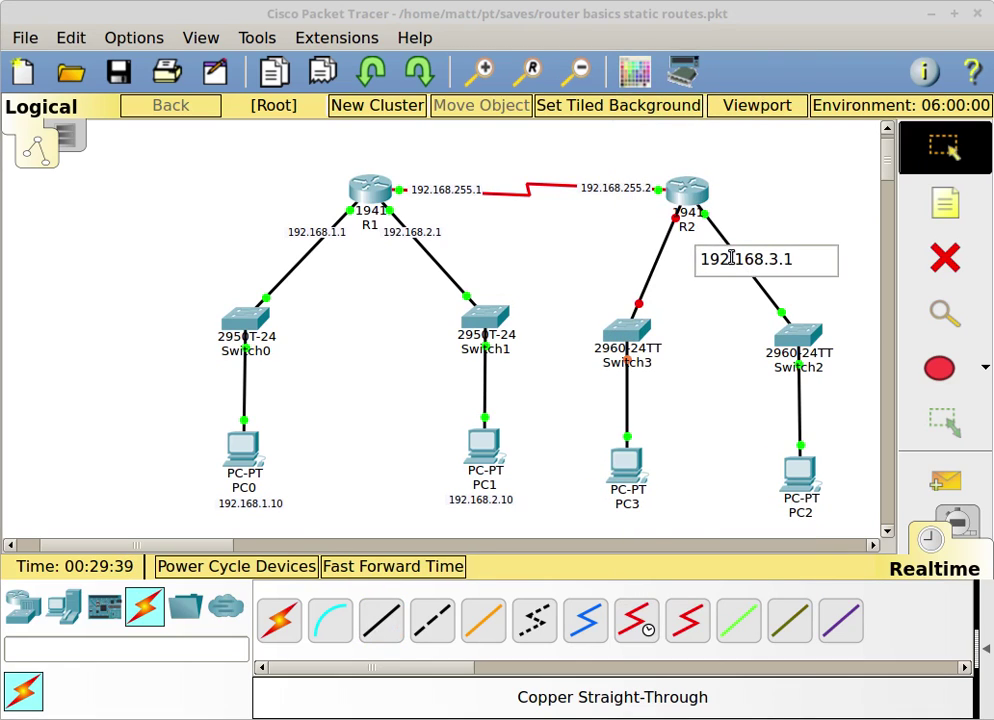
pyautogui.click(72, 38)
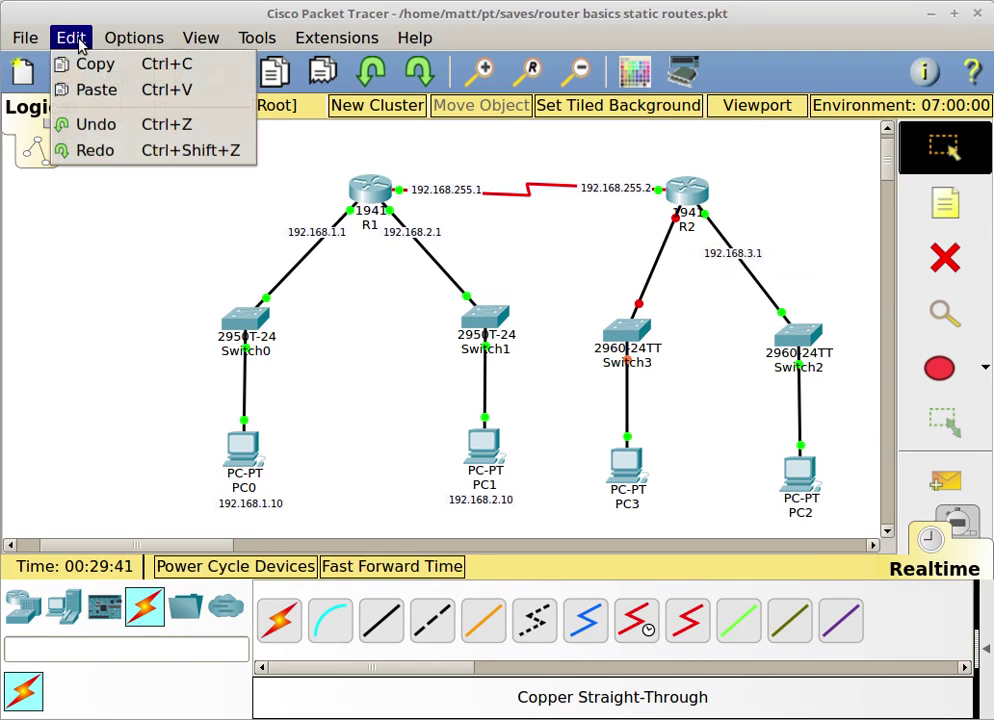
pyautogui.click(87, 67)
pyautogui.click(70, 37)
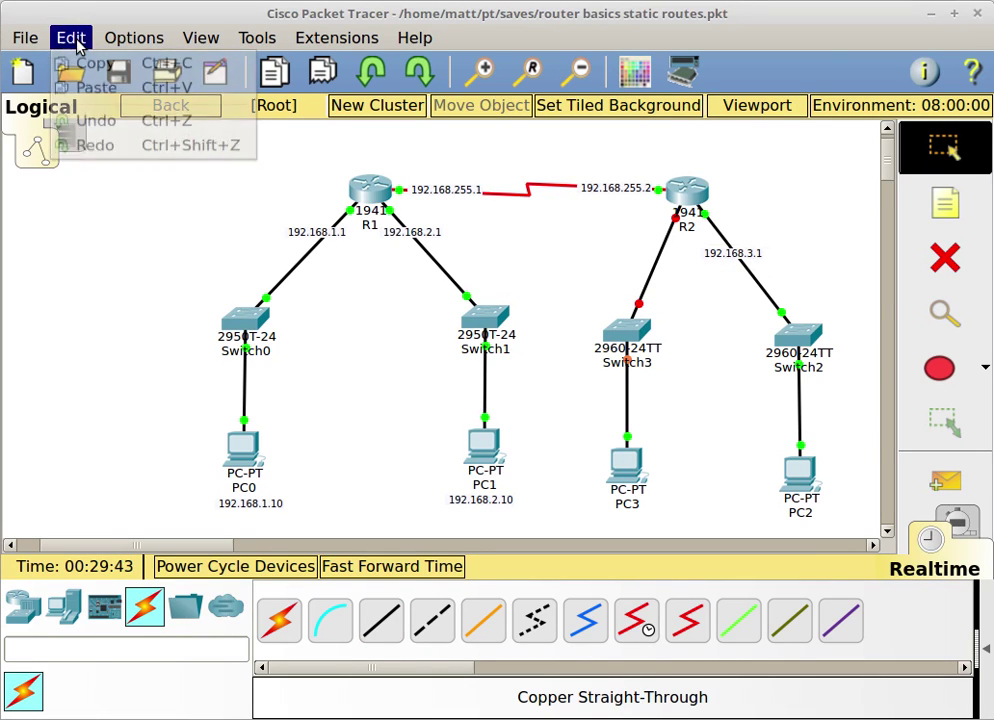
pyautogui.click(90, 89)
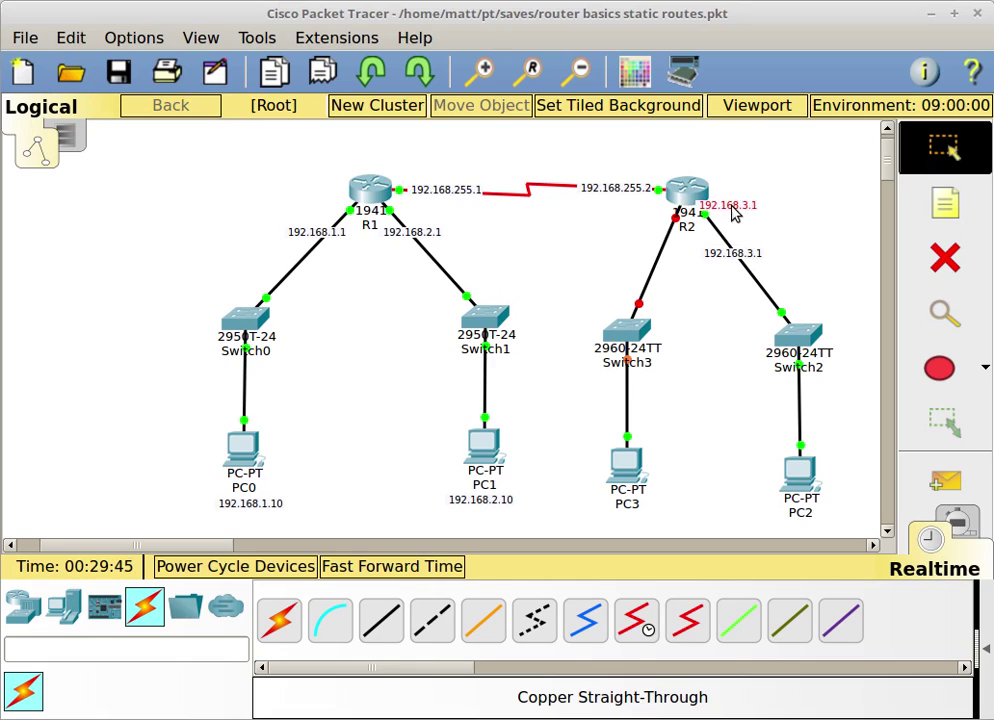
pyautogui.moveTo(735, 215); pyautogui.dragTo(668, 274)
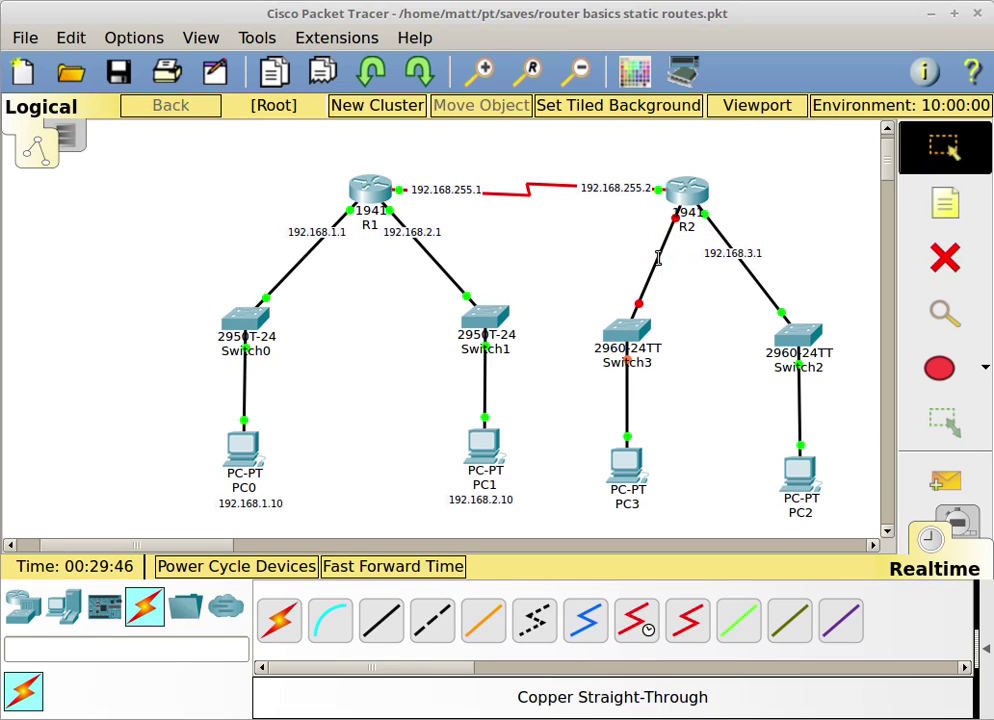
# - Change the copied label on the R2–Switch3 link to 192.168.4.1 and adjust its position along the link
pyautogui.doubleClick(666, 266)
pyautogui.doubleClick(694, 262)
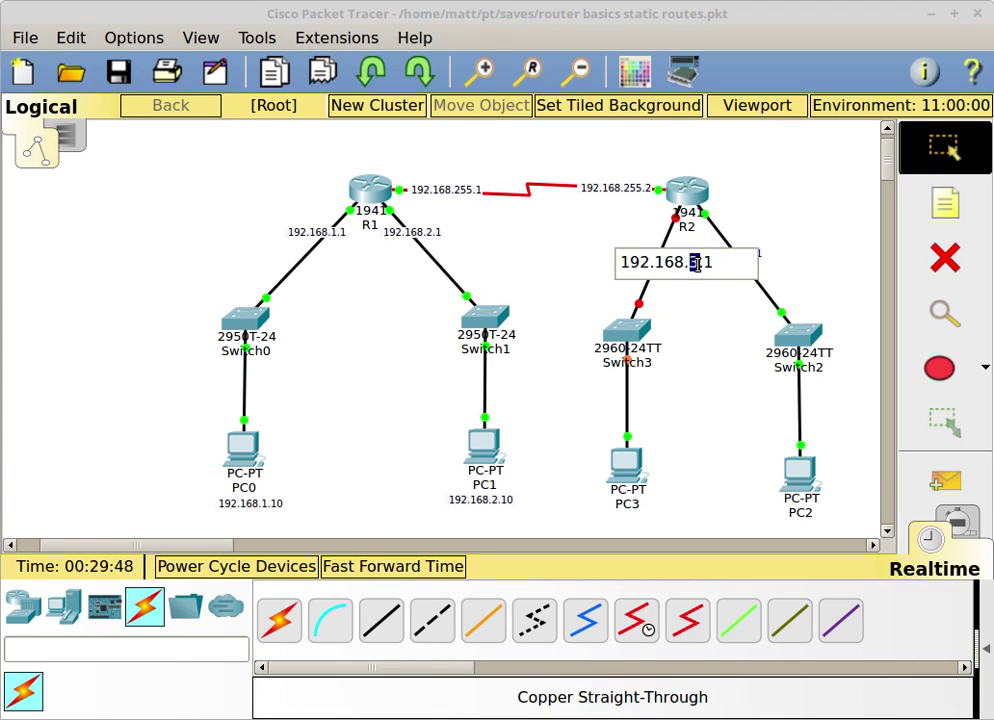
pyautogui.write('4')
pyautogui.click(701, 311)
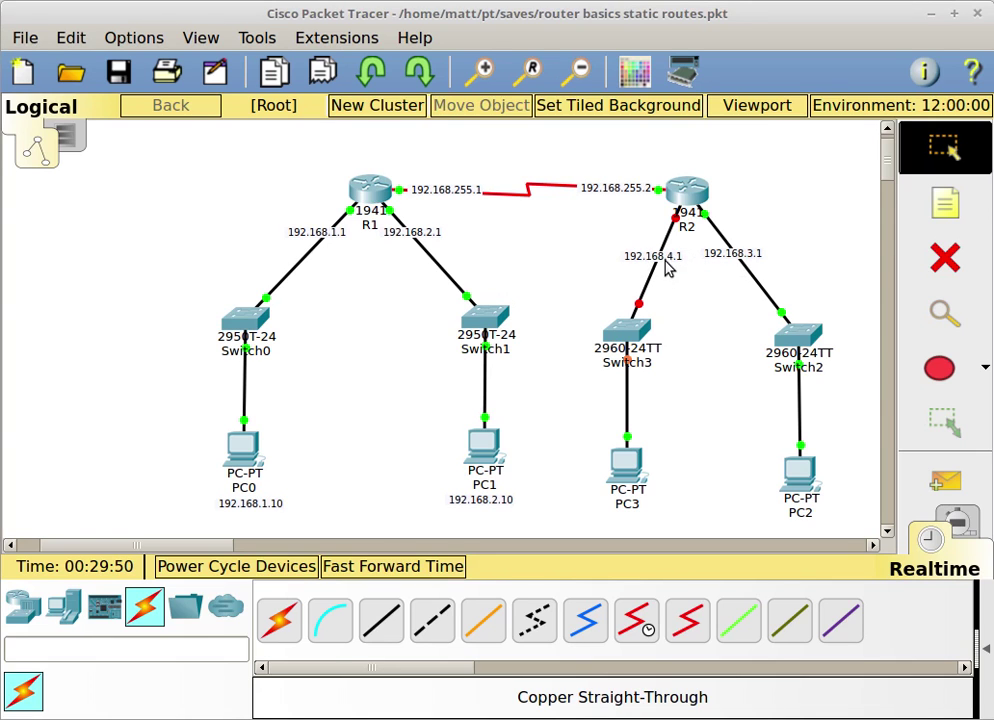
# - Give PC3 the static IP address 192.168.4.10, subnet mask 255.255.255.0 and default gateway 192.168.4.1
pyautogui.click(628, 464)
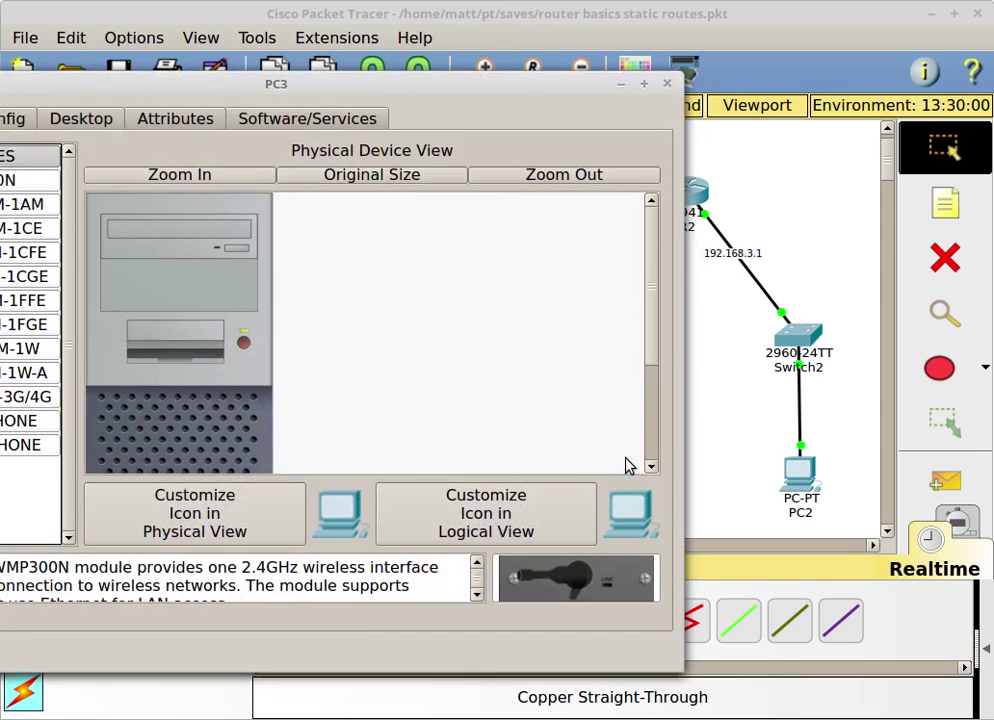
pyautogui.click(62, 112)
pyautogui.click(8, 195)
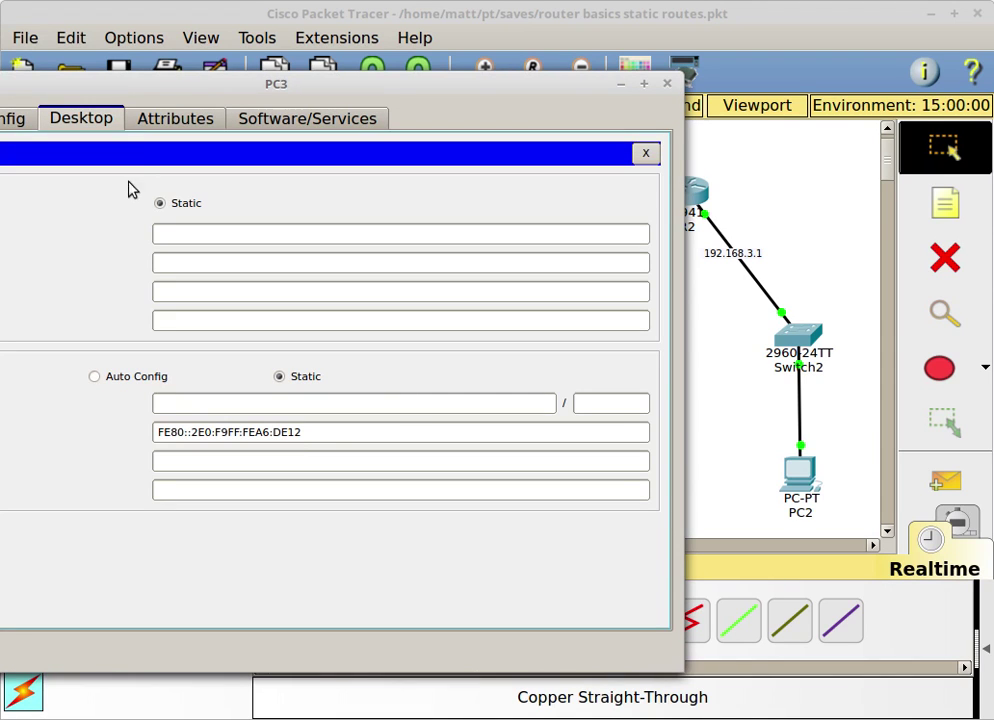
pyautogui.moveTo(178, 88); pyautogui.dragTo(394, 75)
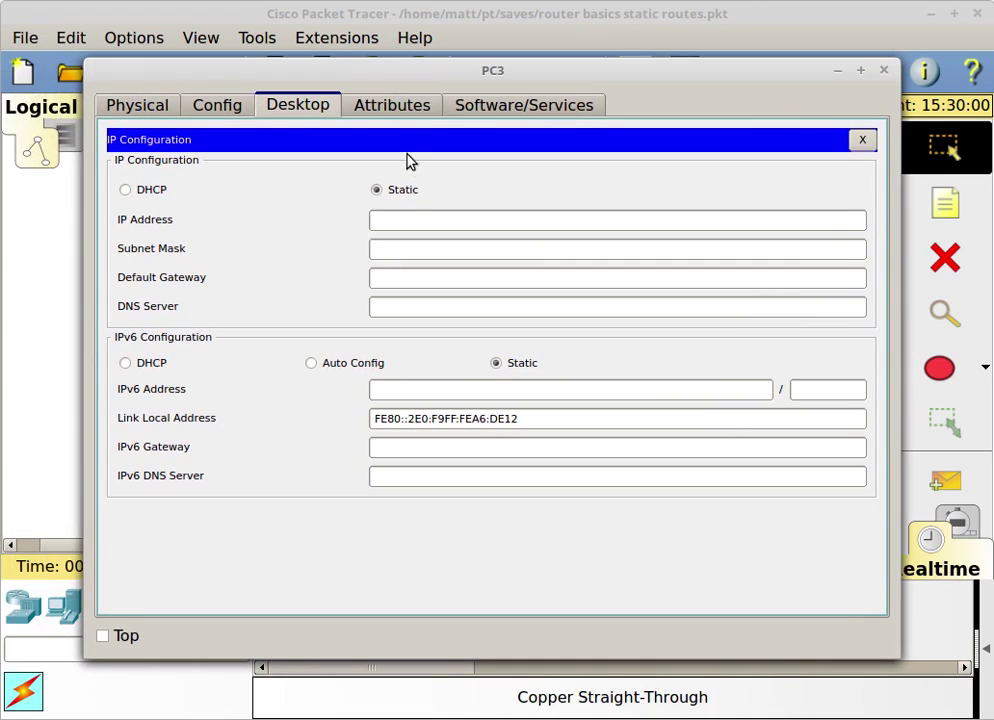
pyautogui.click(423, 219)
pyautogui.write('192.168.4.10')
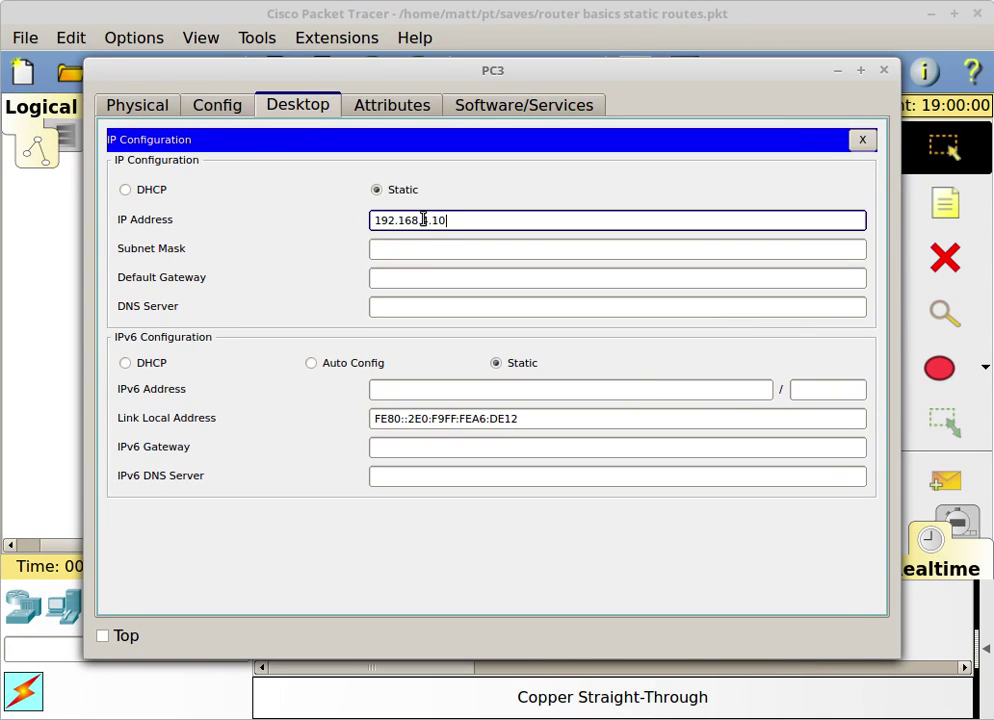
pyautogui.click(416, 250)
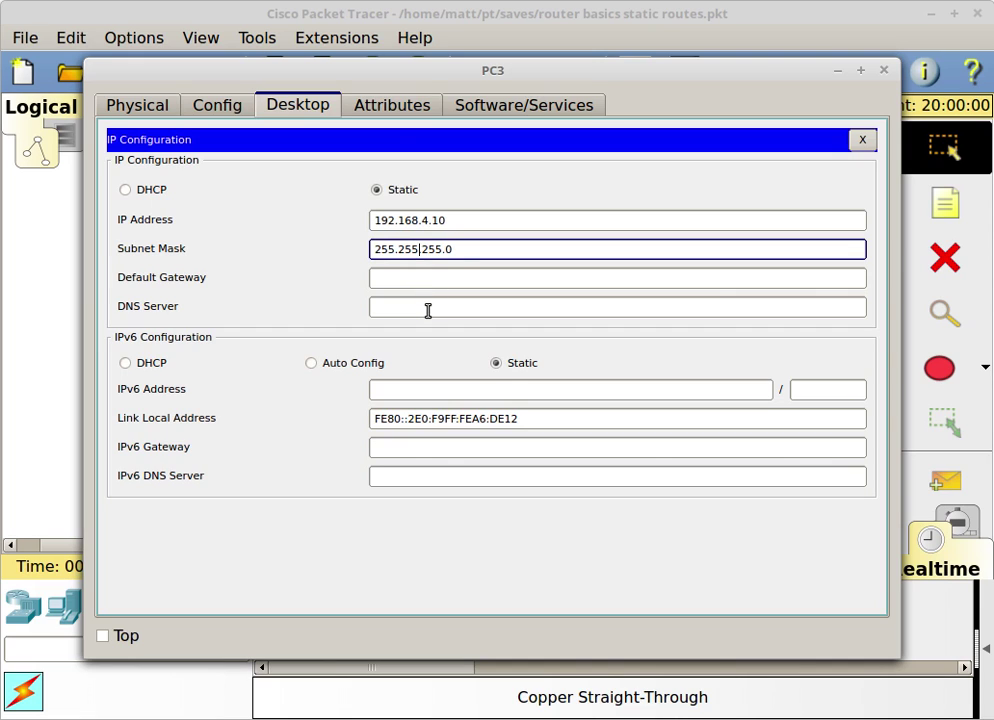
pyautogui.click(433, 281)
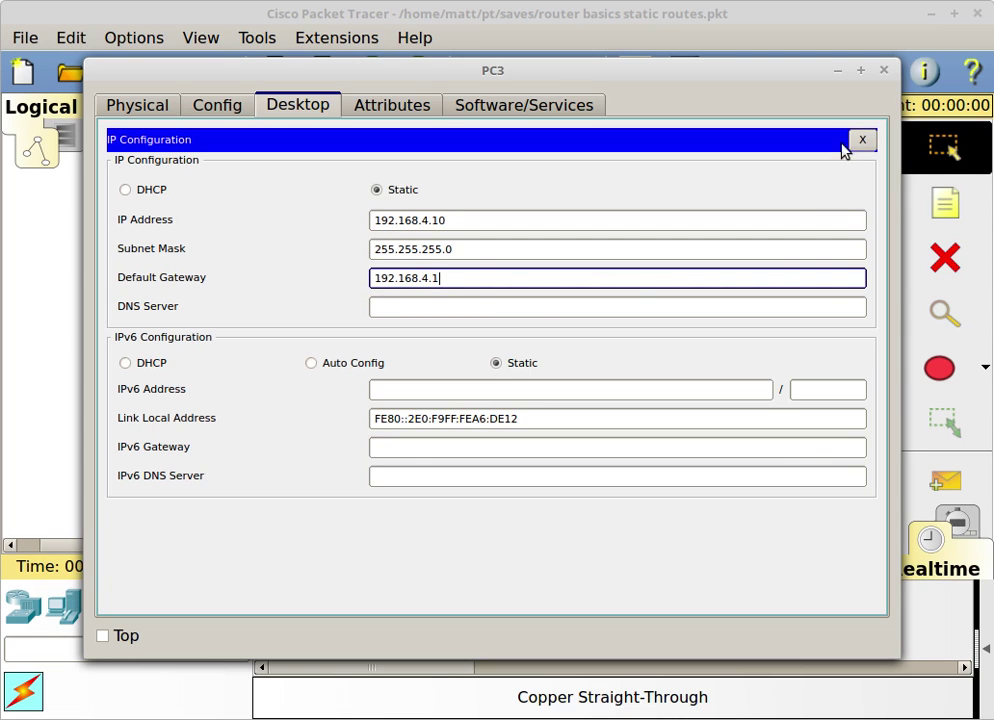
pyautogui.click(884, 70)
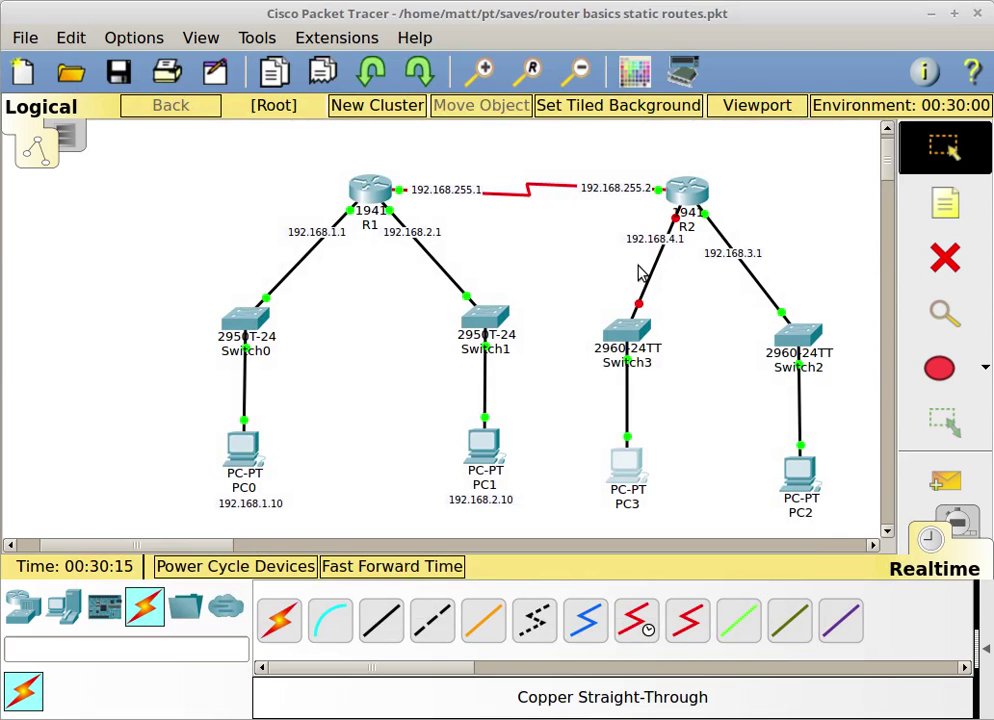
# - Open R2's command line and enter global configuration mode with config t
pyautogui.click(686, 193)
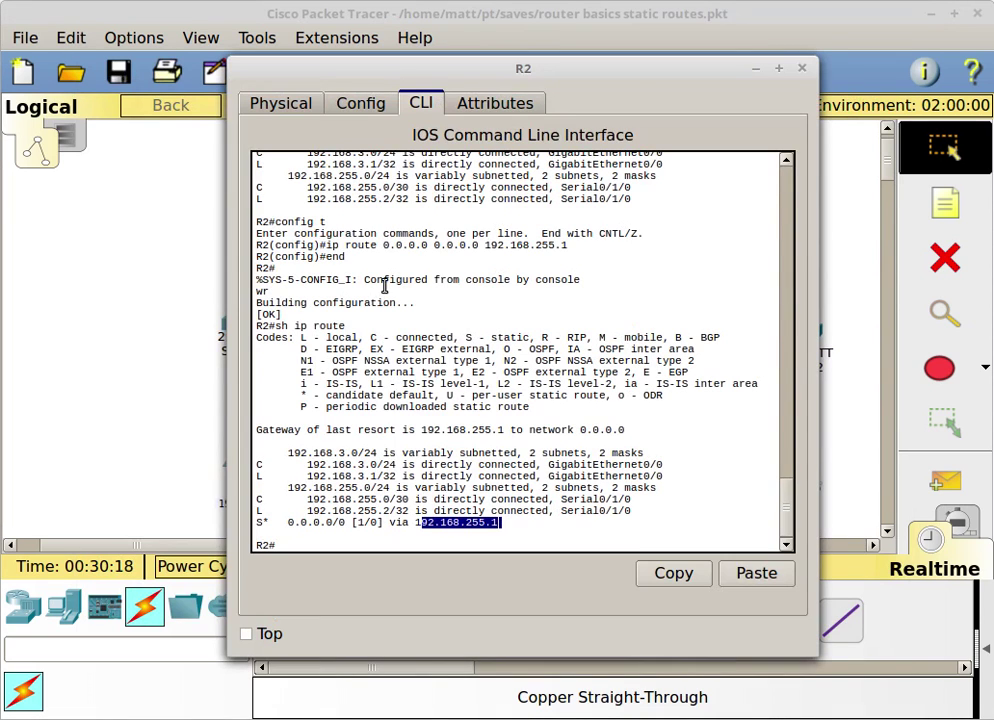
pyautogui.press('Return')
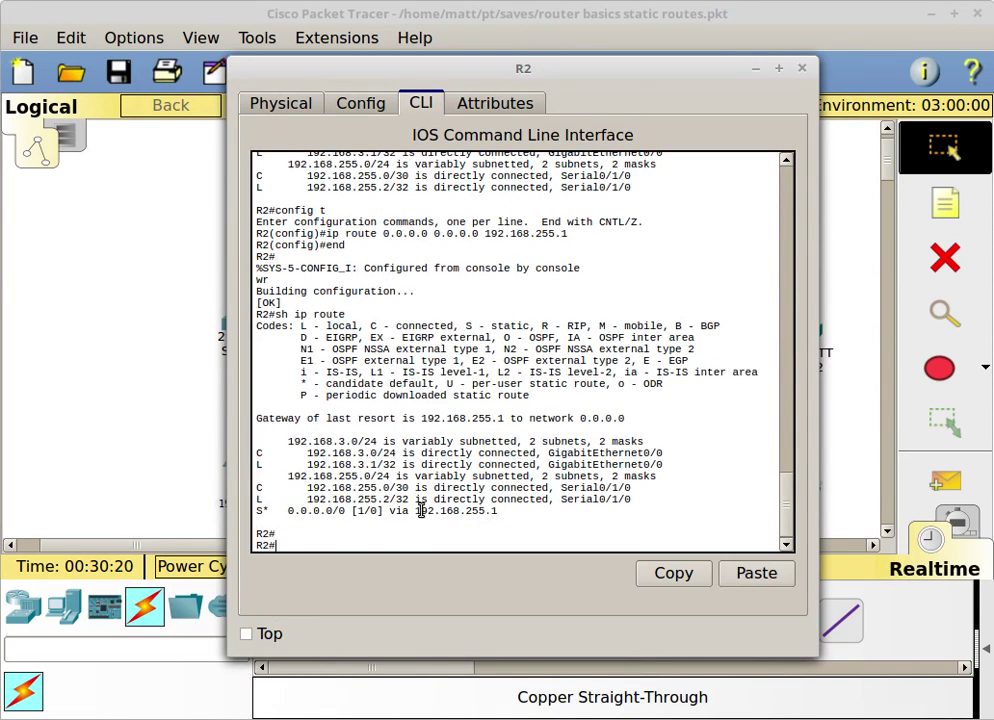
pyautogui.write('config t')
pyautogui.press('Return')
# - Display R2's running configuration from configuration mode and check its interface section, including GigabitEthernet0/1
pyautogui.write('int')
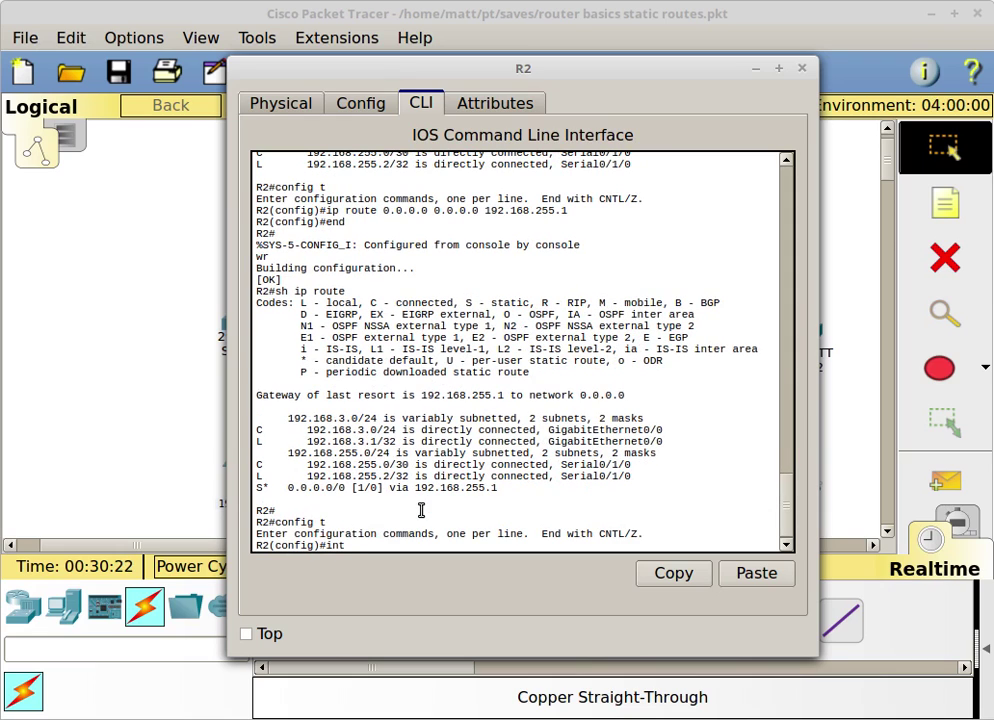
pyautogui.write(' g0/1')
pyautogui.press('BackSpace')
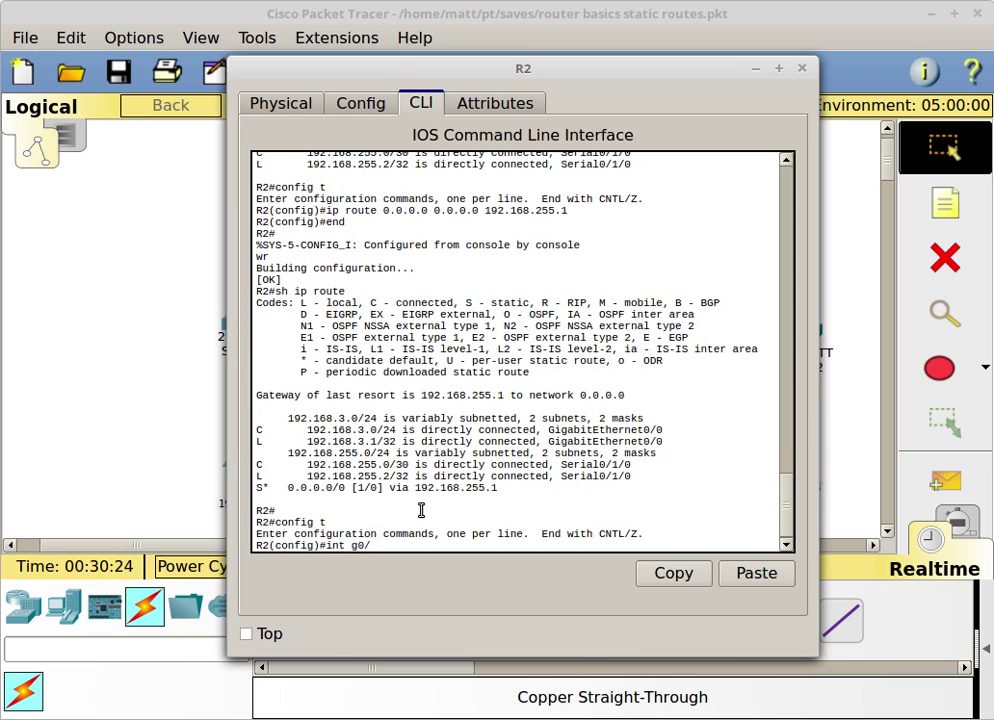
pyautogui.press('BackSpace')
pyautogui.press('BackSpace')
pyautogui.press('BackSpace')
pyautogui.press('BackSpace')
pyautogui.write('sh')
pyautogui.press('BackSpace')
pyautogui.press('BackSpace')
pyautogui.write('d')
pyautogui.press('Return')
pyautogui.press('space')
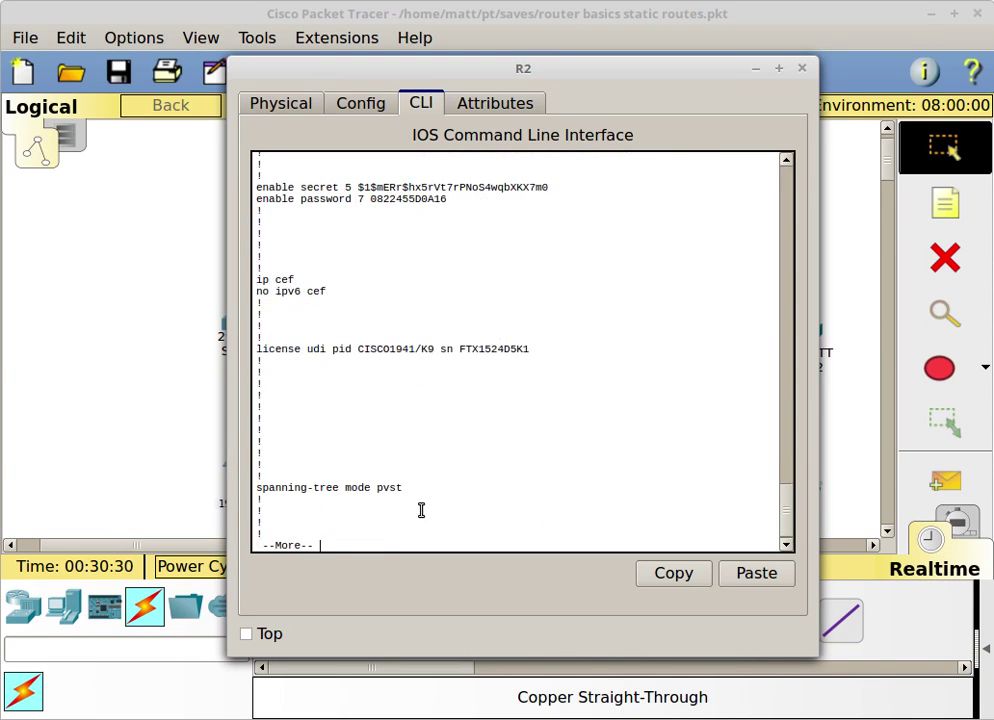
pyautogui.press('space')
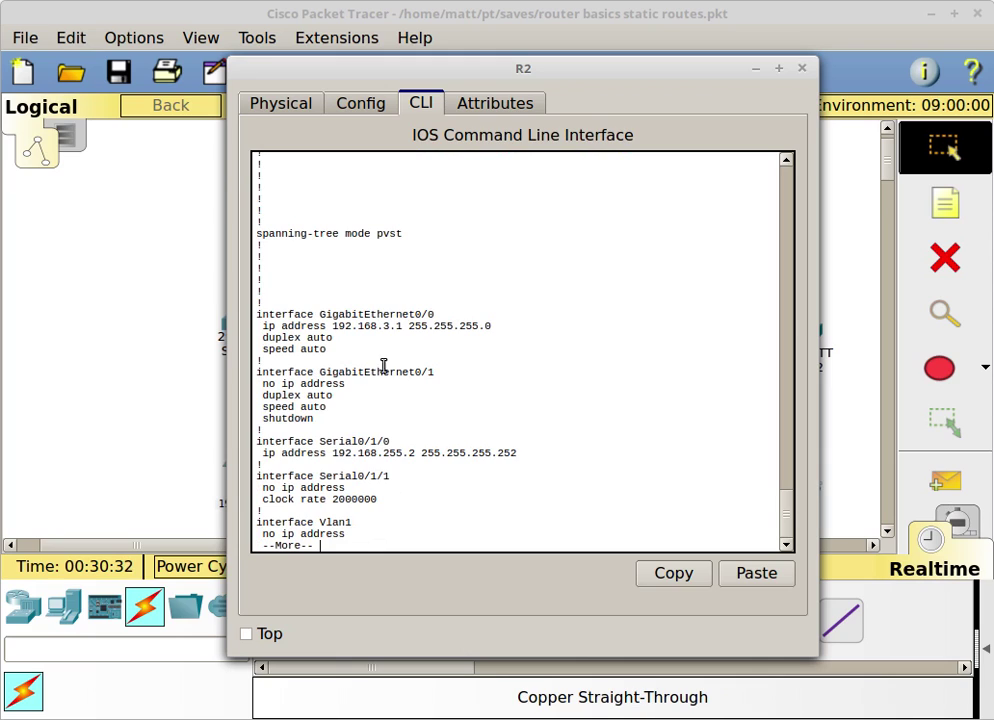
pyautogui.press('q')
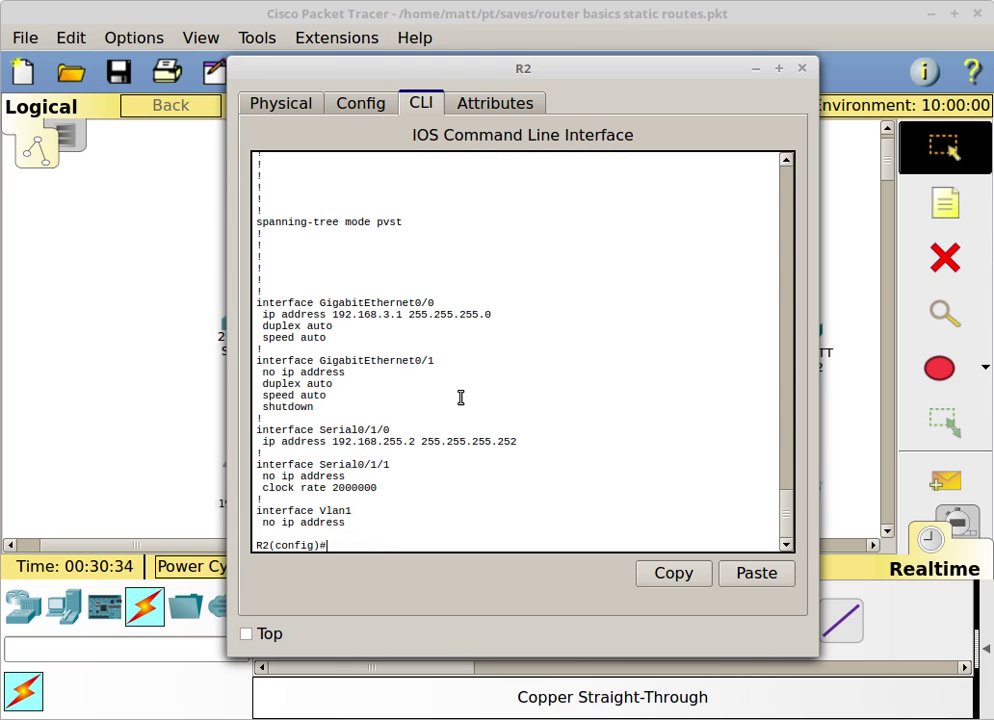
# - Assign 192.168.4.1 255.255.255.0 to R2's interface g0/1 and enable it with no shut
pyautogui.write('int g0/1')
pyautogui.press('Return')
pyautogui.write('ip add 192.')
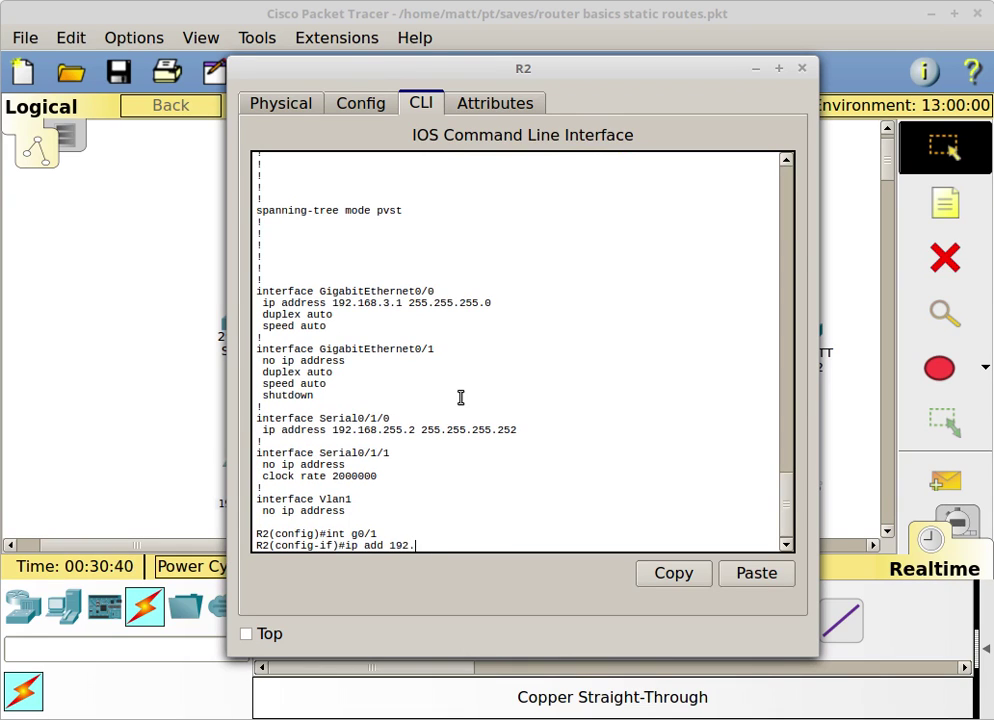
pyautogui.write('168.')
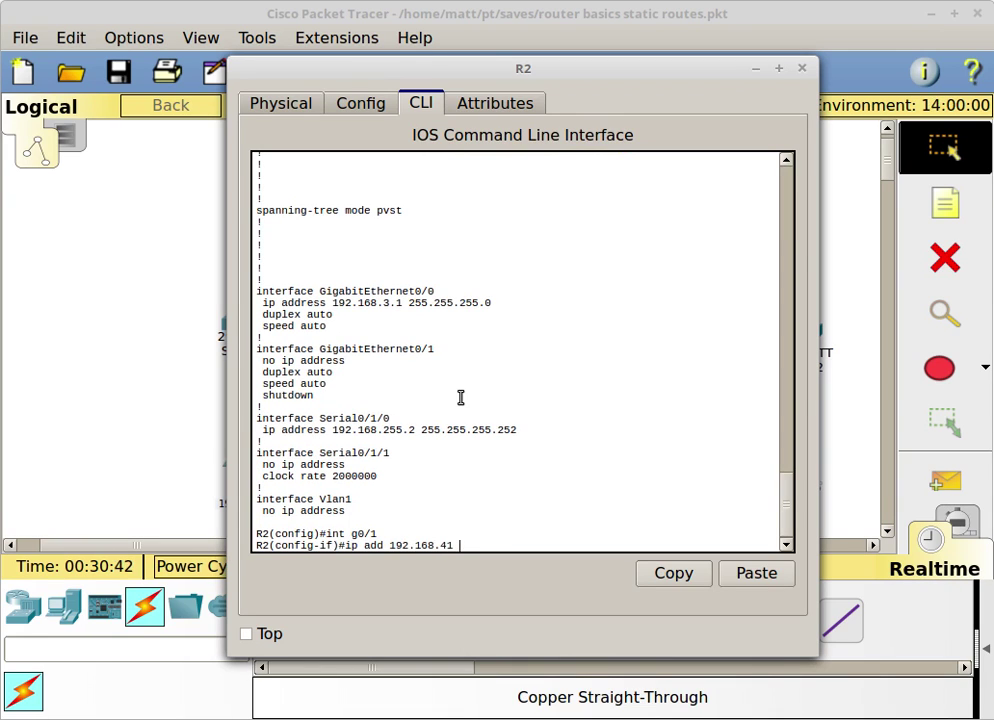
pyautogui.write('4.1 255.')
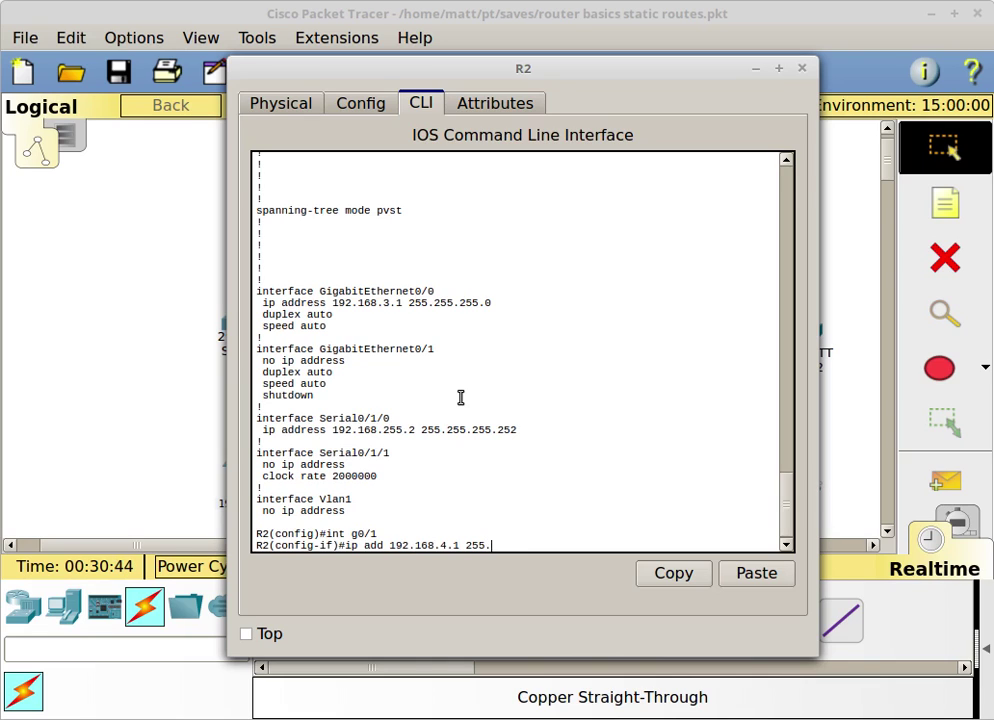
pyautogui.write('255.255.0')
pyautogui.press('Return')
pyautogui.write('no shut')
pyautogui.press('Return')
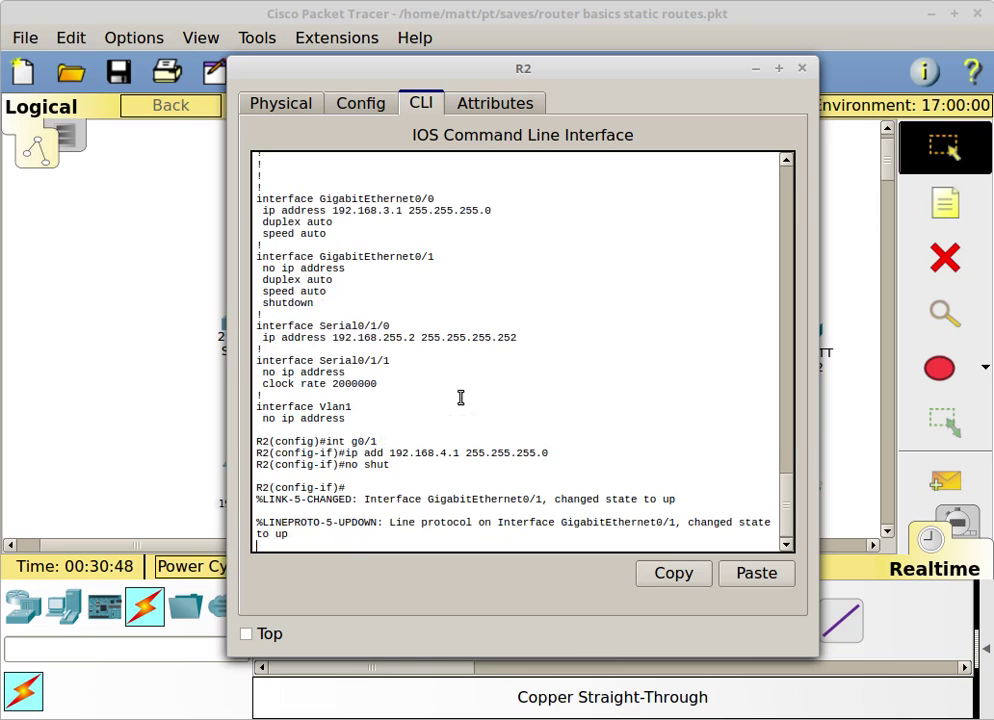
# - Exit R2's configuration mode, save the configuration with wr, and return to the topology
pyautogui.write('end')
pyautogui.press('Return')
pyautogui.write('wr')
pyautogui.press('Return')
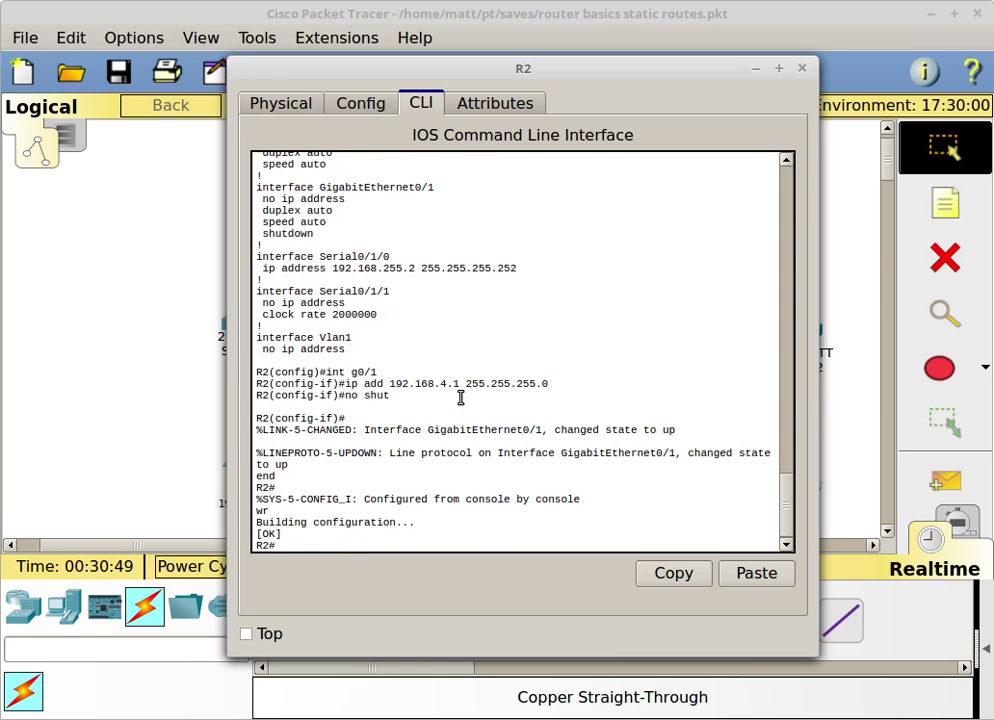
pyautogui.click(100, 335)
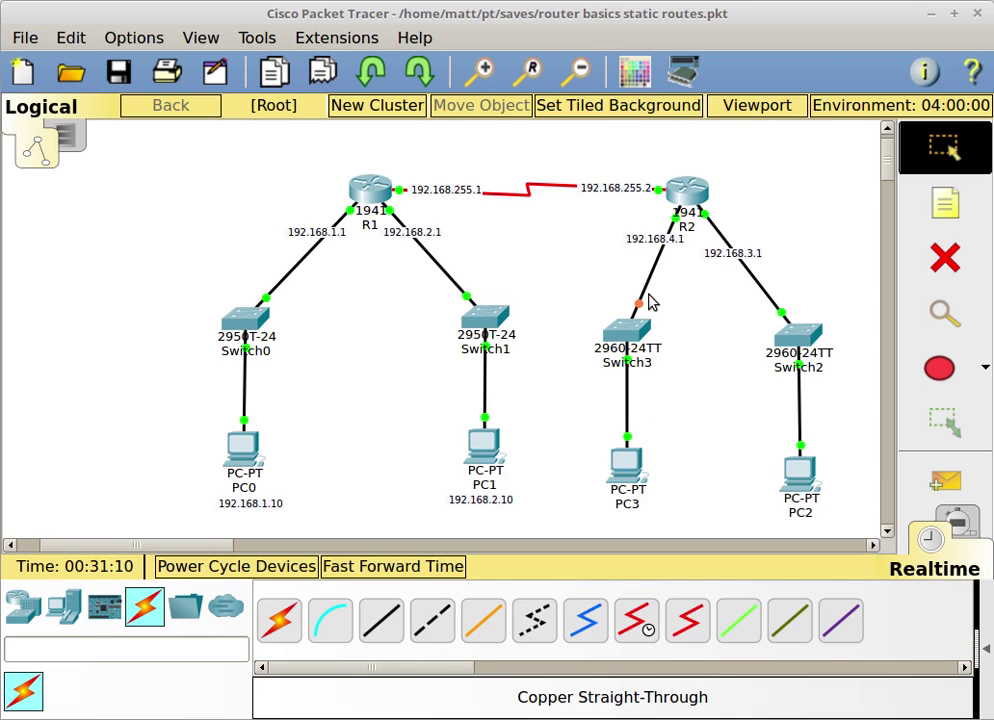
# - Ping 192.168.4.10 from PC0's command prompt to test reachability of PC3, and return to the topology
pyautogui.moveTo(638, 308)
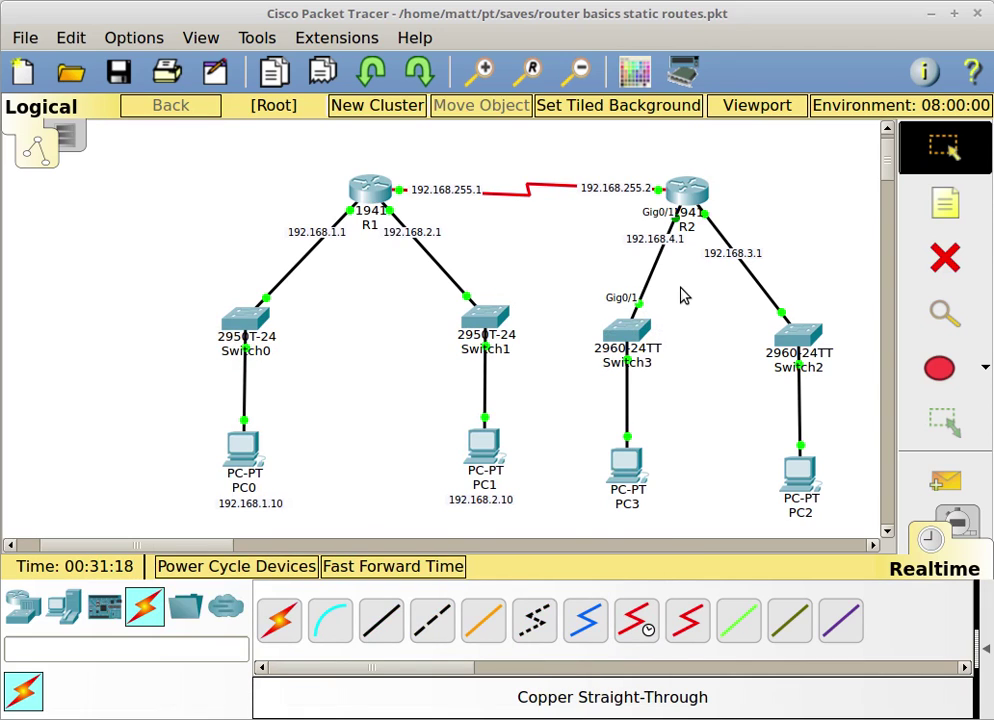
pyautogui.click(245, 441)
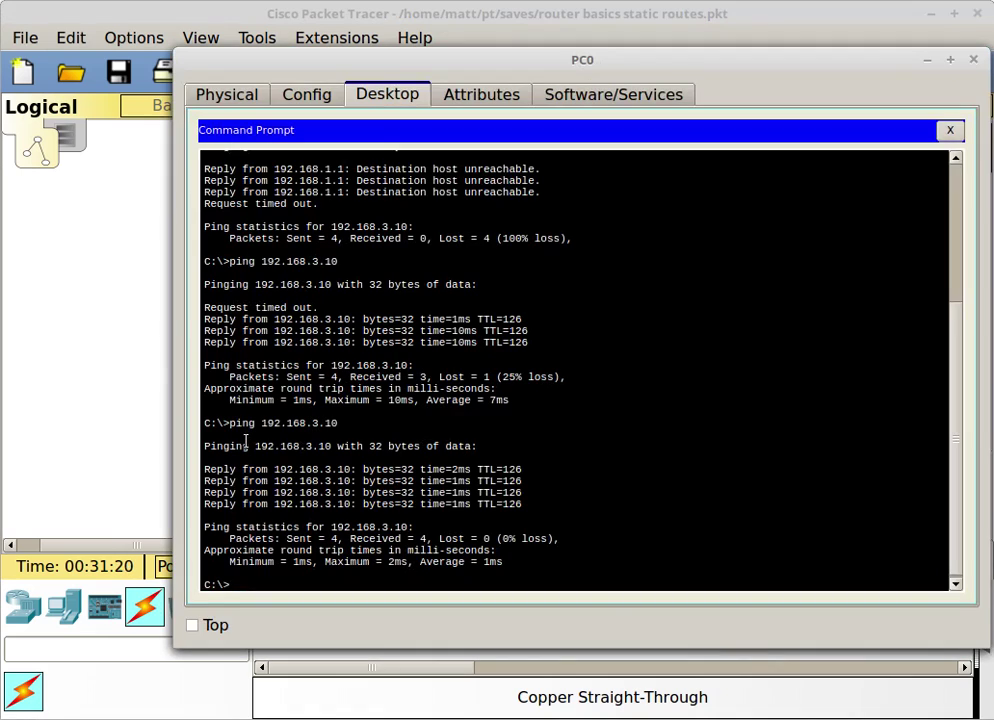
pyautogui.press('Up')
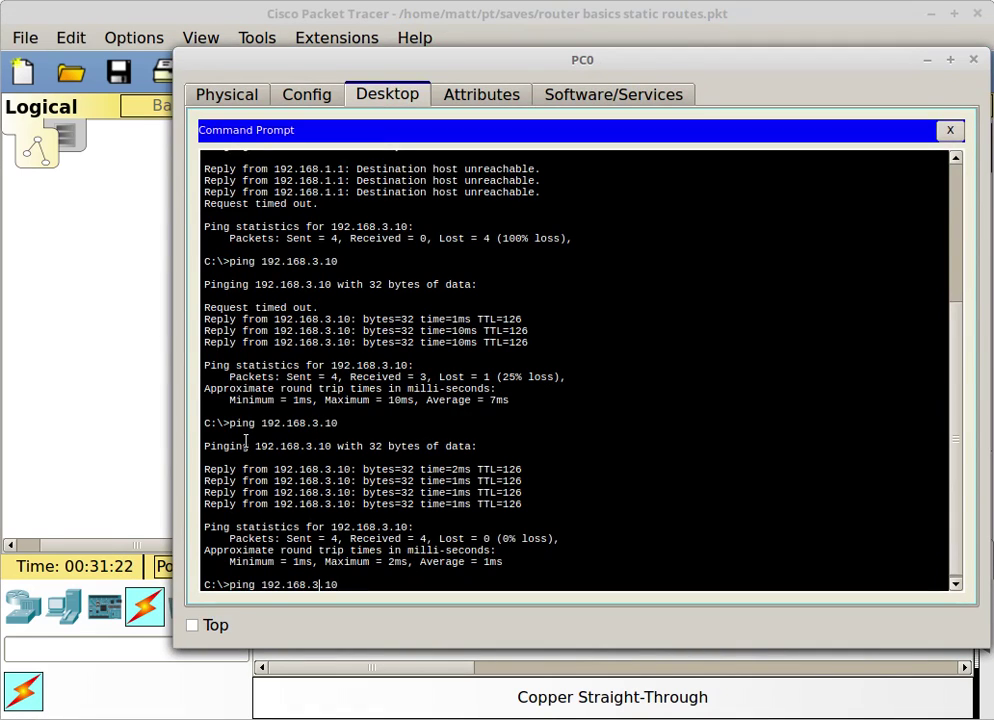
pyautogui.press('Return')
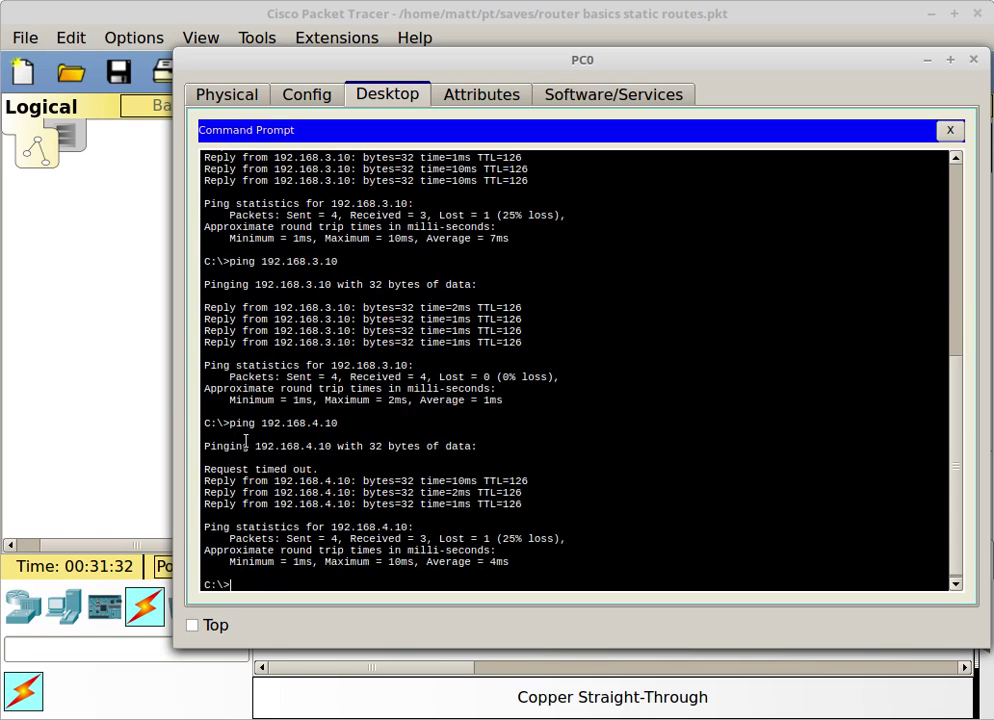
pyautogui.click(84, 233)
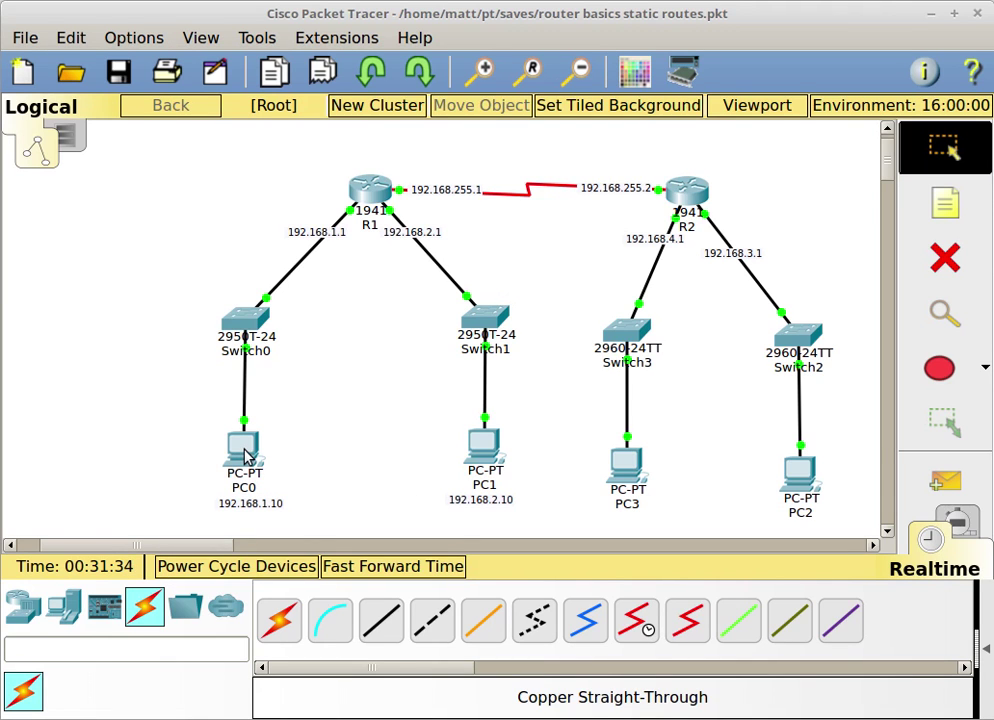
pyautogui.moveTo(641, 470)
pyautogui.moveTo(692, 197)
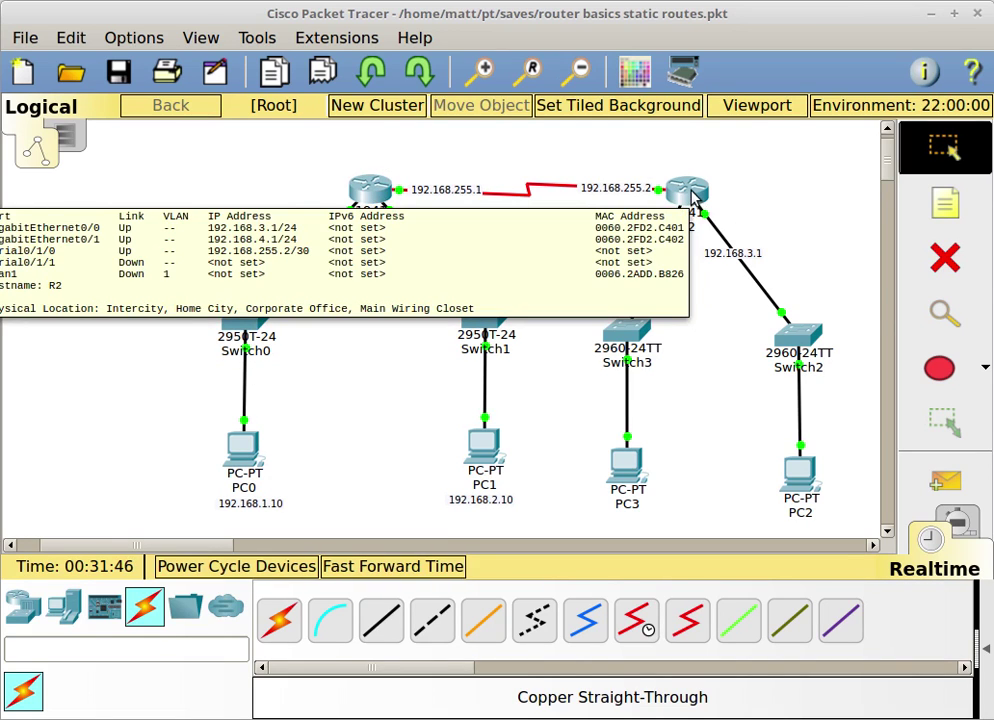